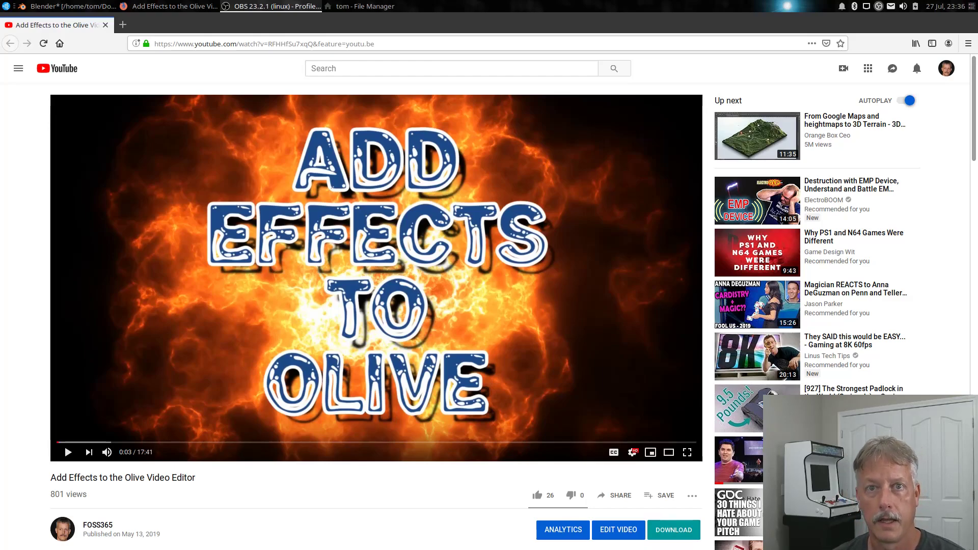
# Step: Minimize Firefox and launch Olive, centring its untitled project window on screen
pyautogui.scroll(-10, 370, 405)
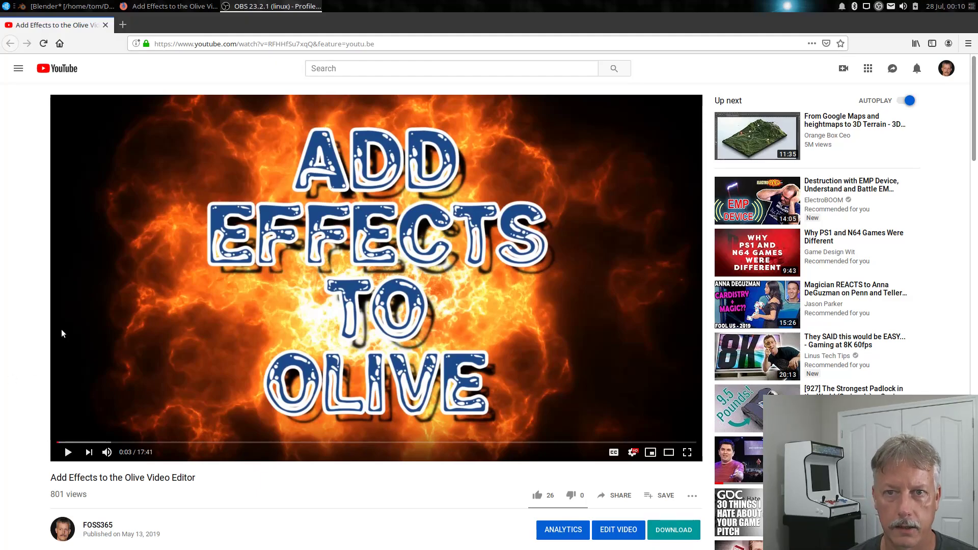
pyautogui.click(128, 225)
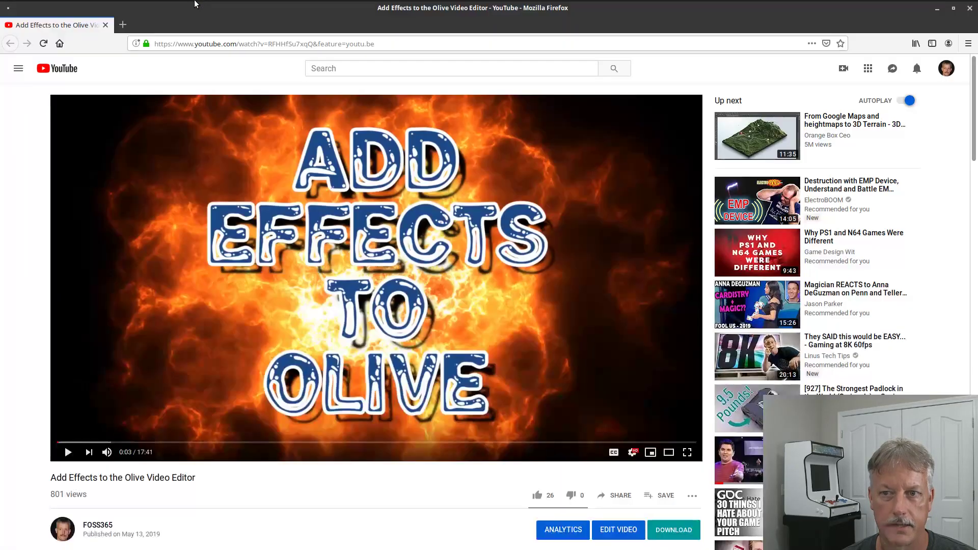
pyautogui.click(195, 5)
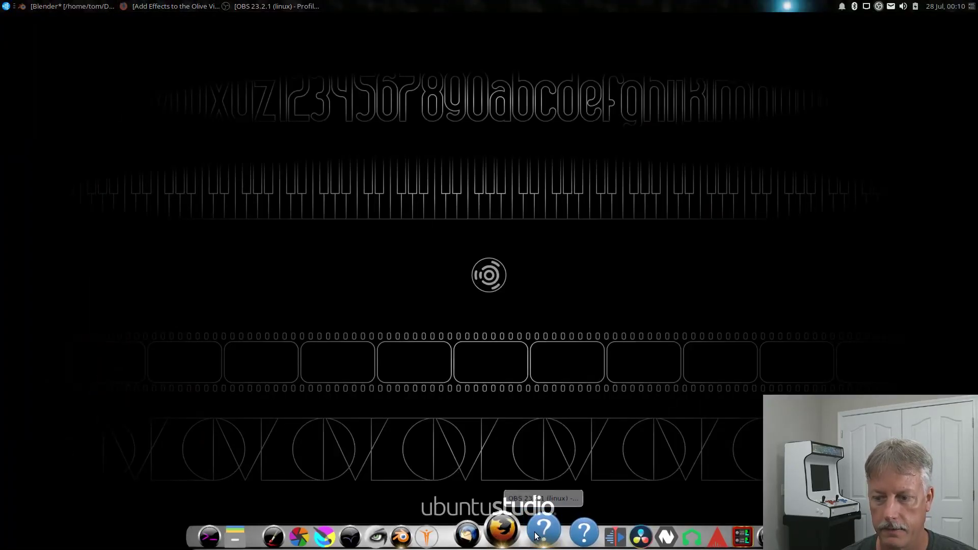
pyautogui.click(583, 523)
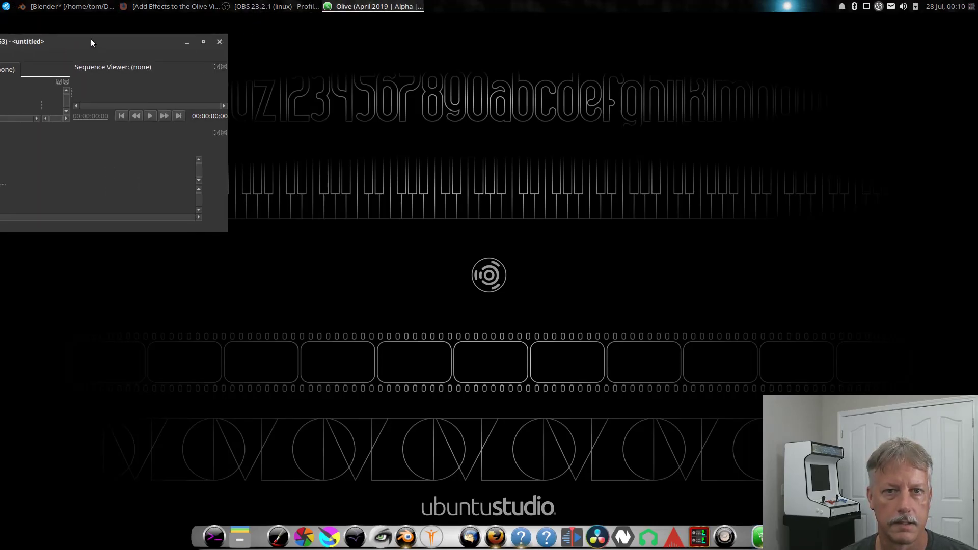
pyautogui.moveTo(91, 39); pyautogui.dragTo(547, 36)
# Step: Maximize Olive and create a 1080p Sequence 01 from the Project panel
pyautogui.doubleClick(626, 39)
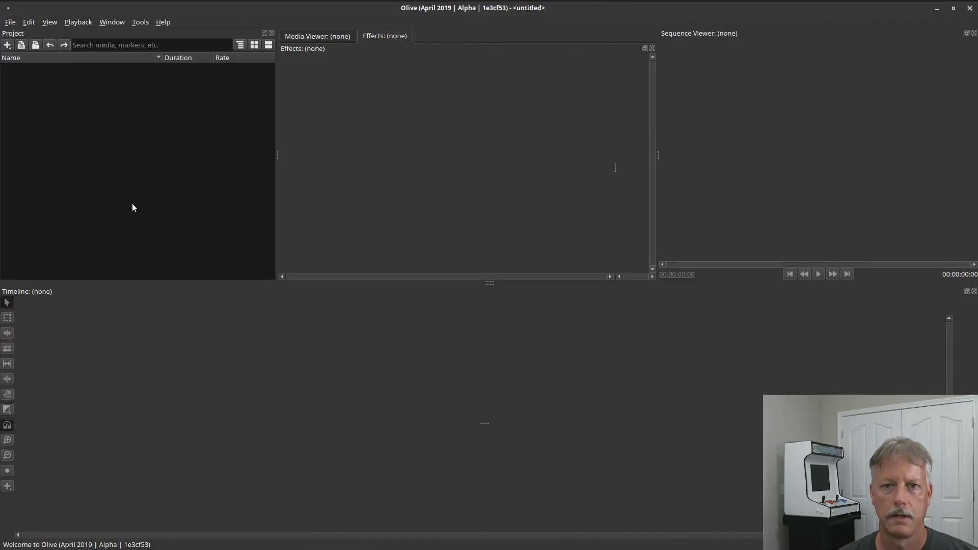
pyautogui.rightClick(115, 194)
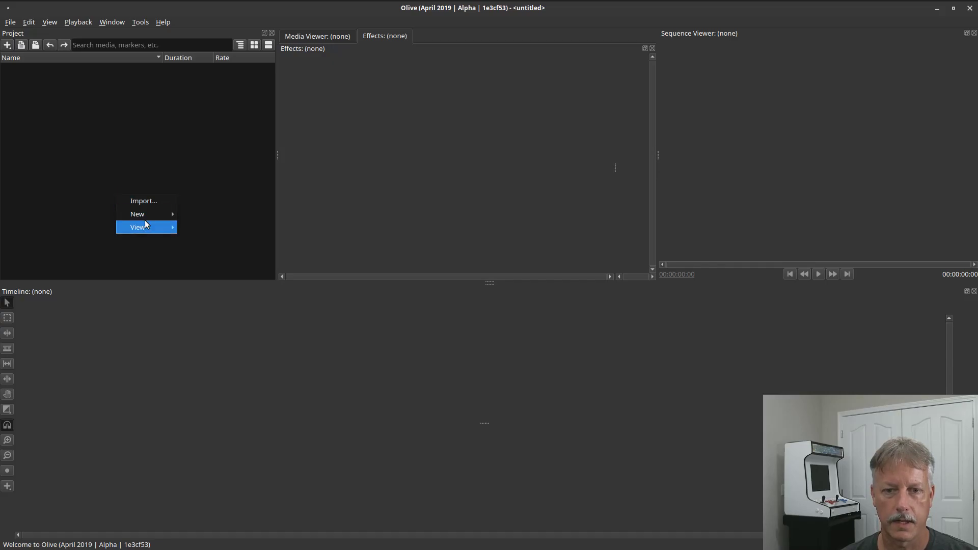
pyautogui.moveTo(149, 217)
pyautogui.click(210, 226)
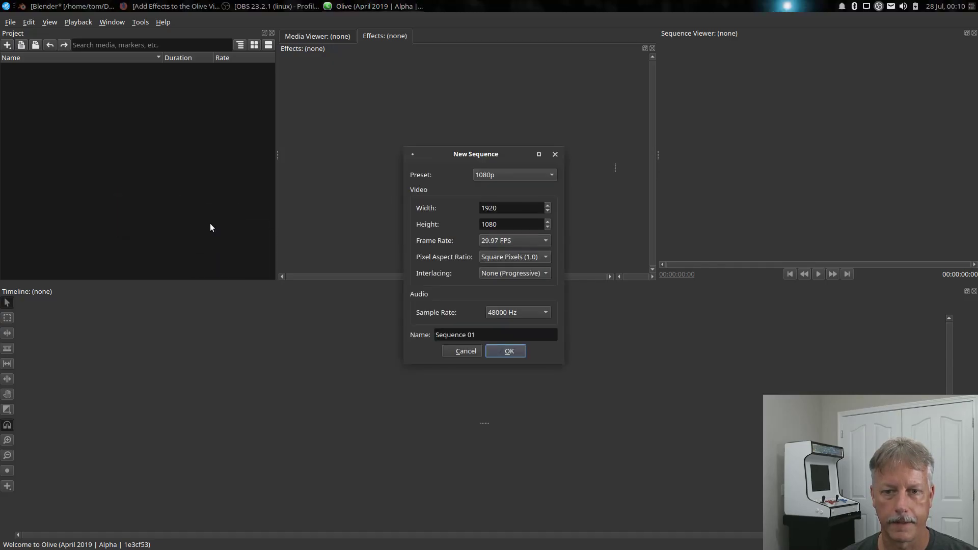
pyautogui.click(501, 355)
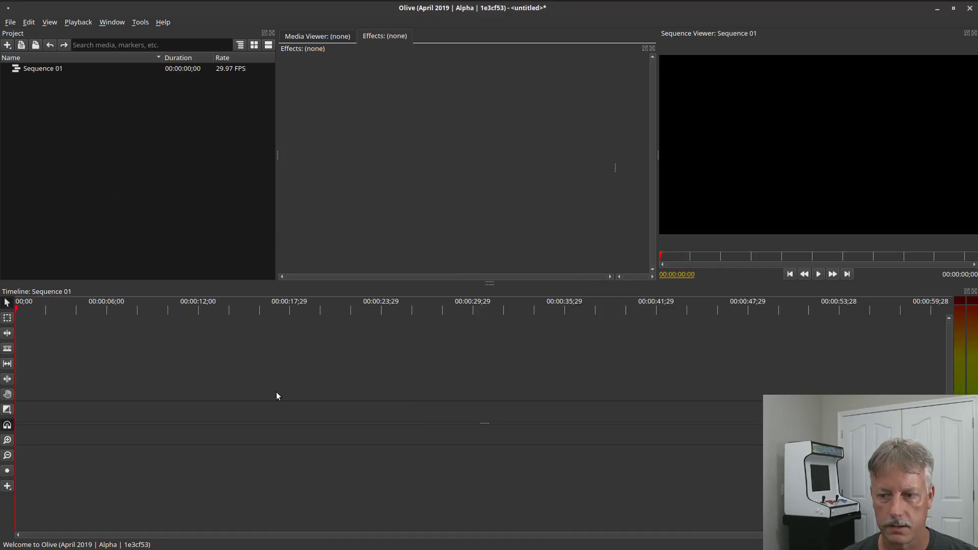
# Step: Draw a red Solid Color clip about 8 seconds long and put the playhead at 00:00:03:26
pyautogui.click(7, 486)
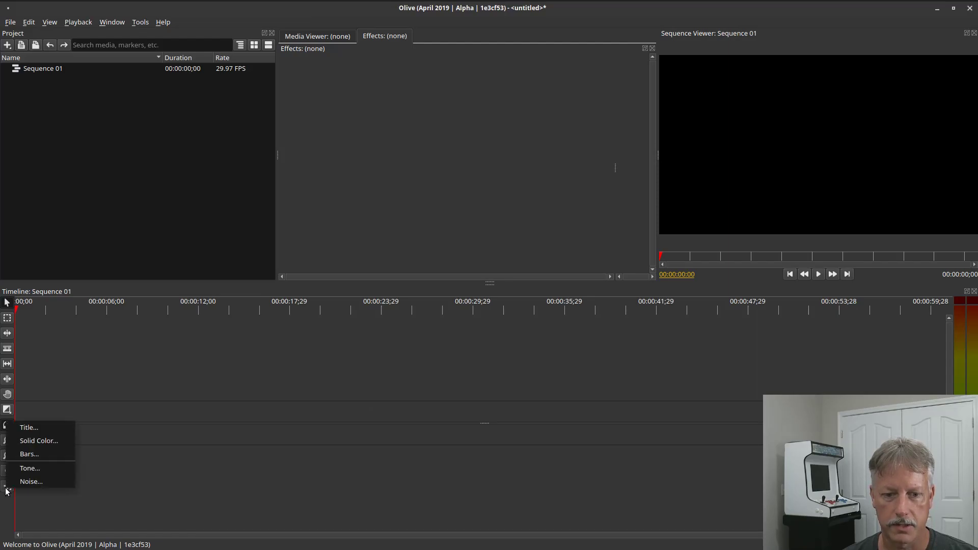
pyautogui.click(28, 442)
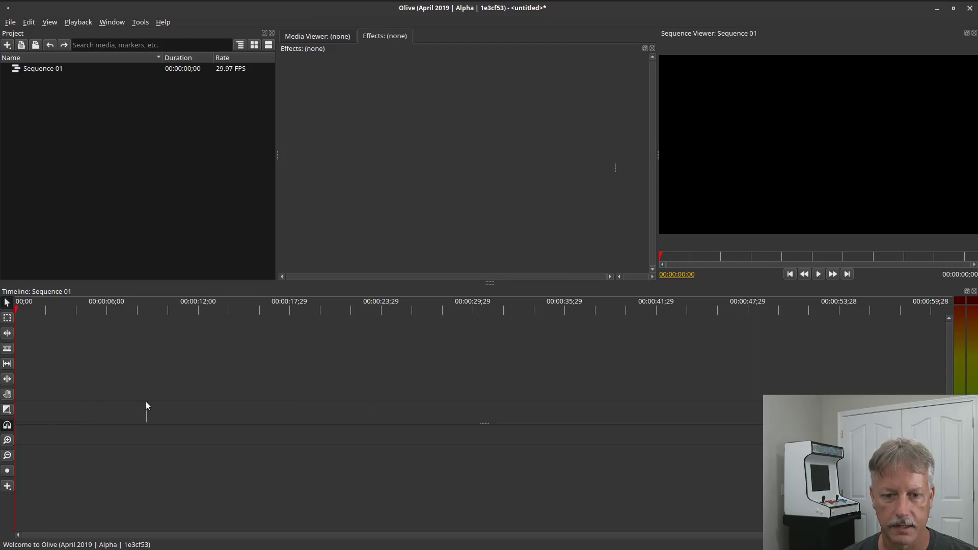
pyautogui.moveTo(145, 401); pyautogui.dragTo(16, 410)
pyautogui.click(73, 408)
pyautogui.click(74, 308)
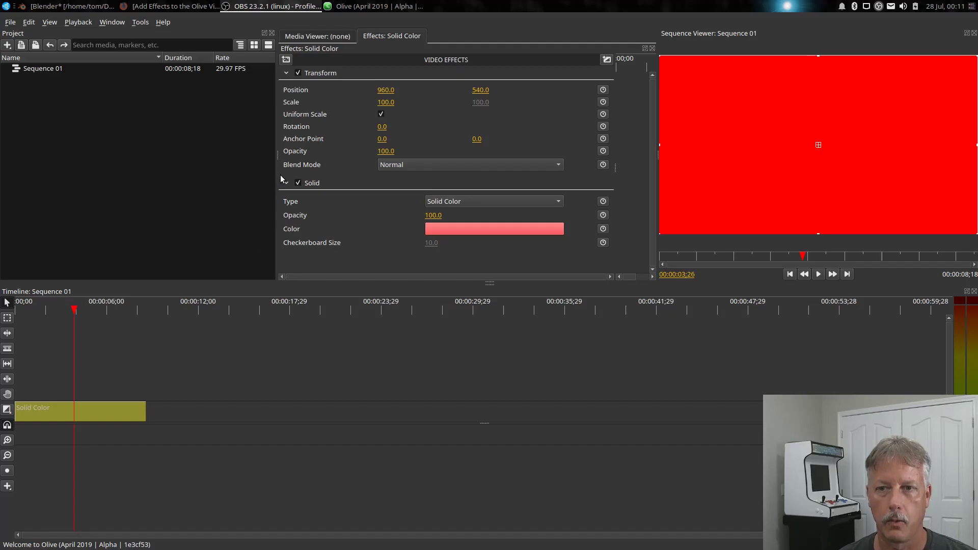
# Step: Add the Community Glitch effect to the solid color clip and delete its Solid effect
pyautogui.click(286, 60)
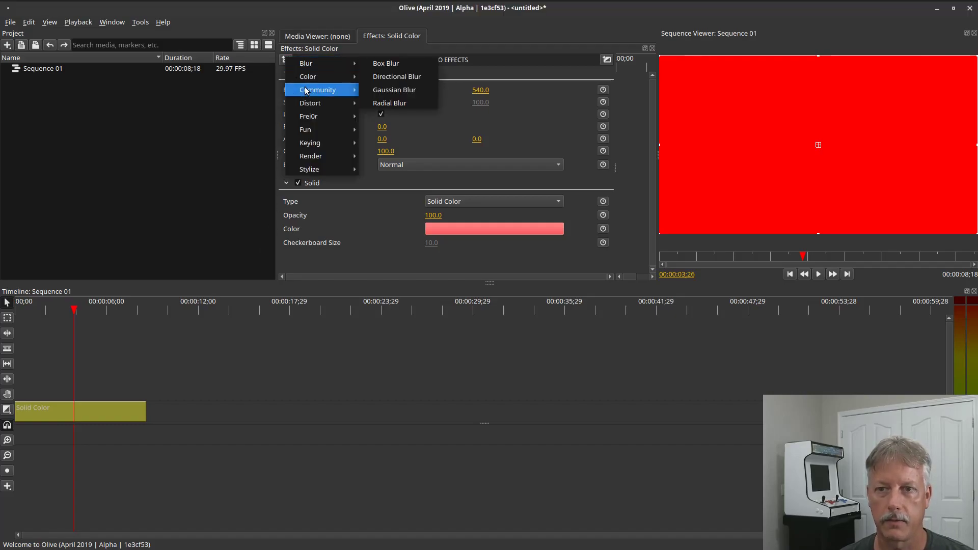
pyautogui.moveTo(306, 91)
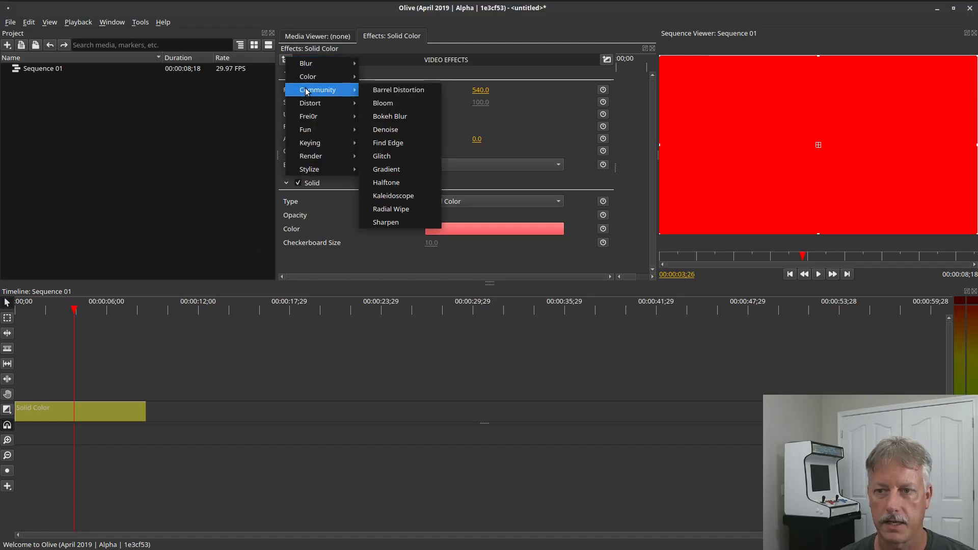
pyautogui.click(386, 159)
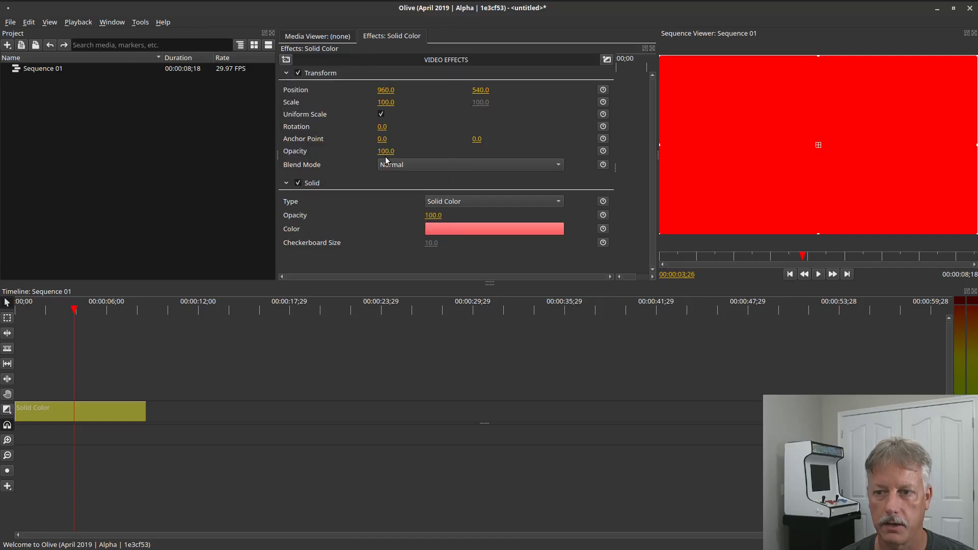
pyautogui.rightClick(363, 186)
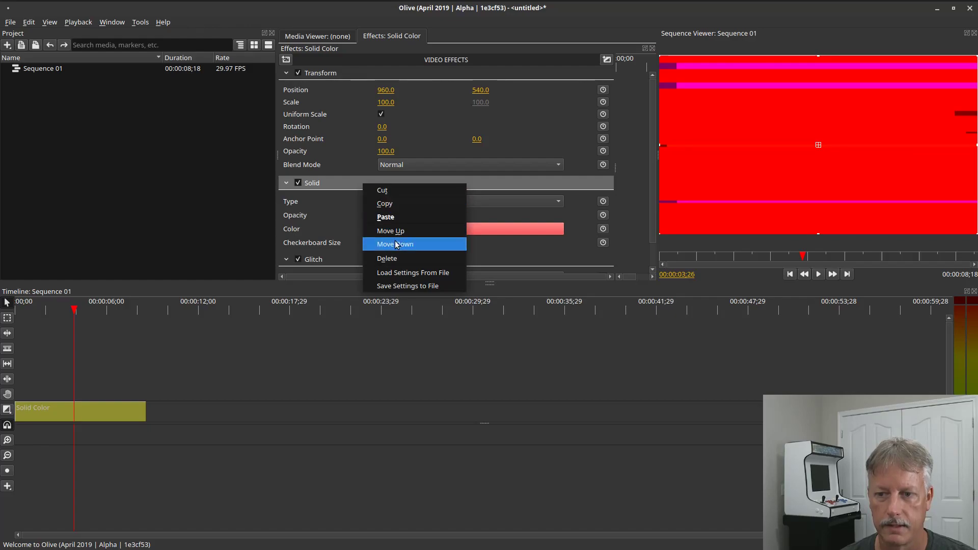
pyautogui.click(396, 258)
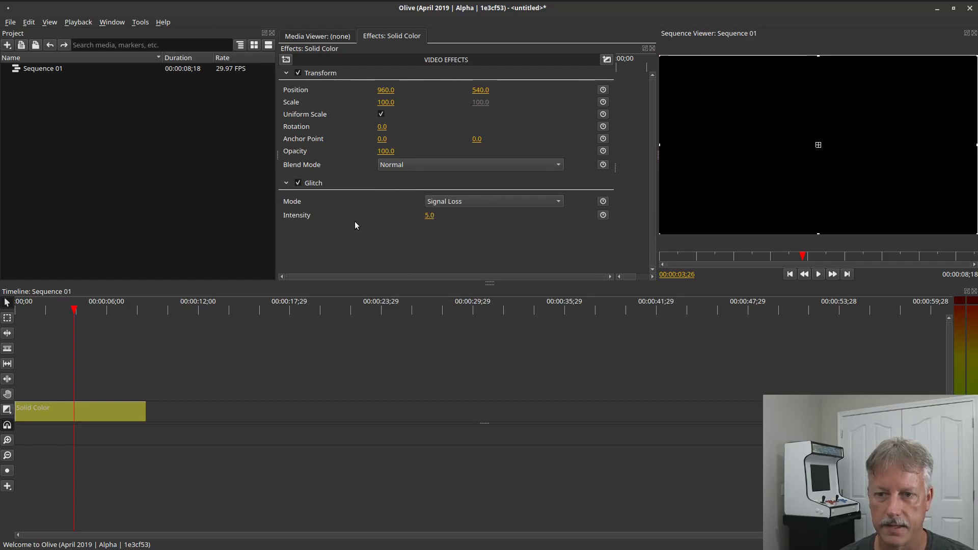
# Step: Review the Glitch Mode choices, keep Signal Loss, and bring Intensity from 5.0 to 0.0
pyautogui.click(346, 183)
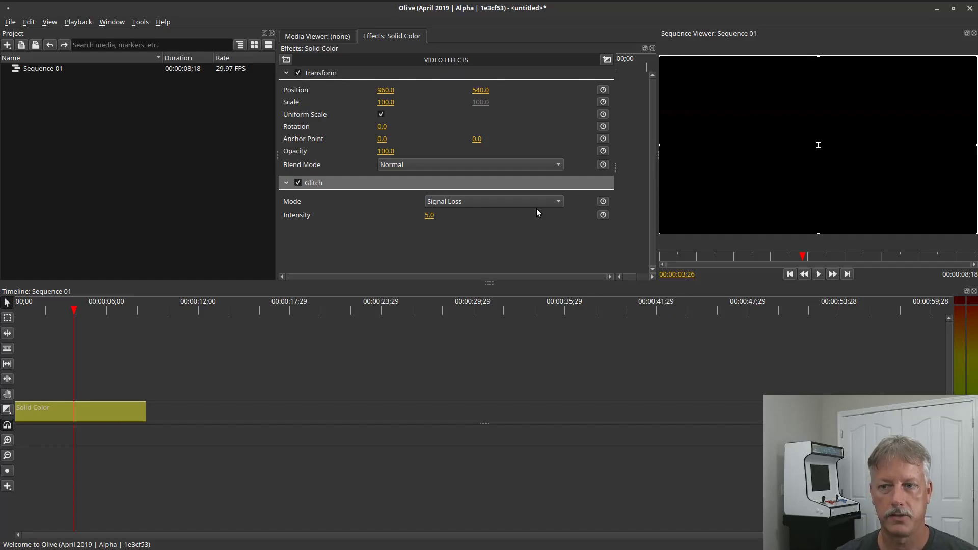
pyautogui.click(557, 203)
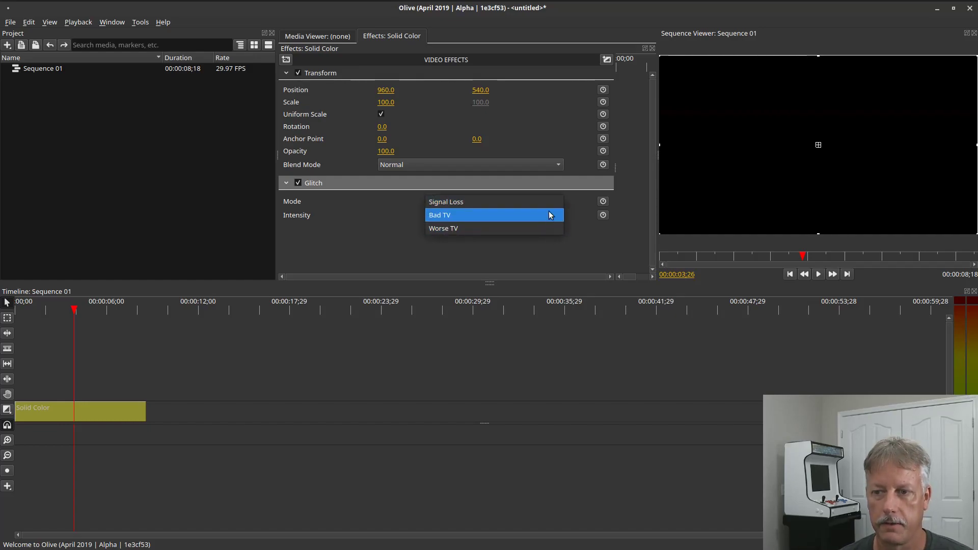
pyautogui.click(385, 227)
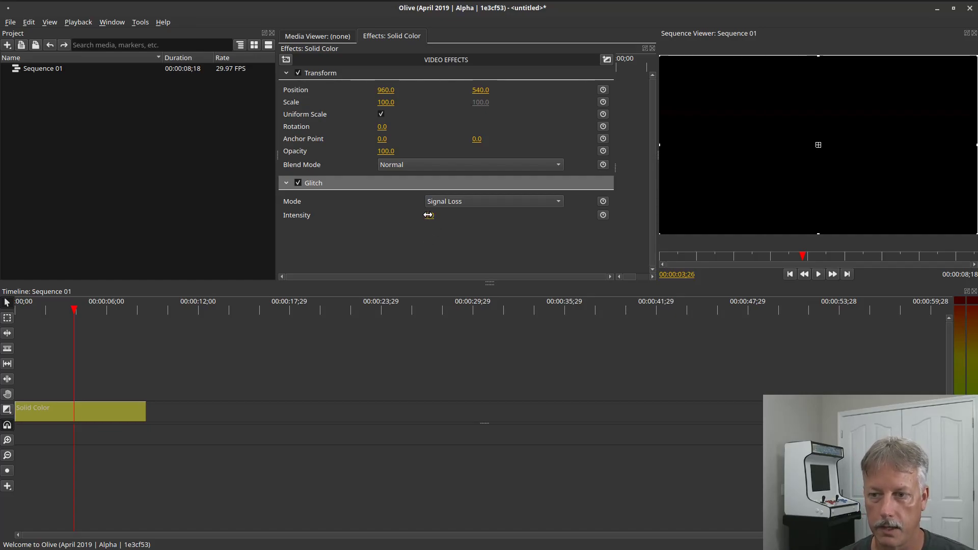
pyautogui.moveTo(428, 215); pyautogui.dragTo(434, 215)
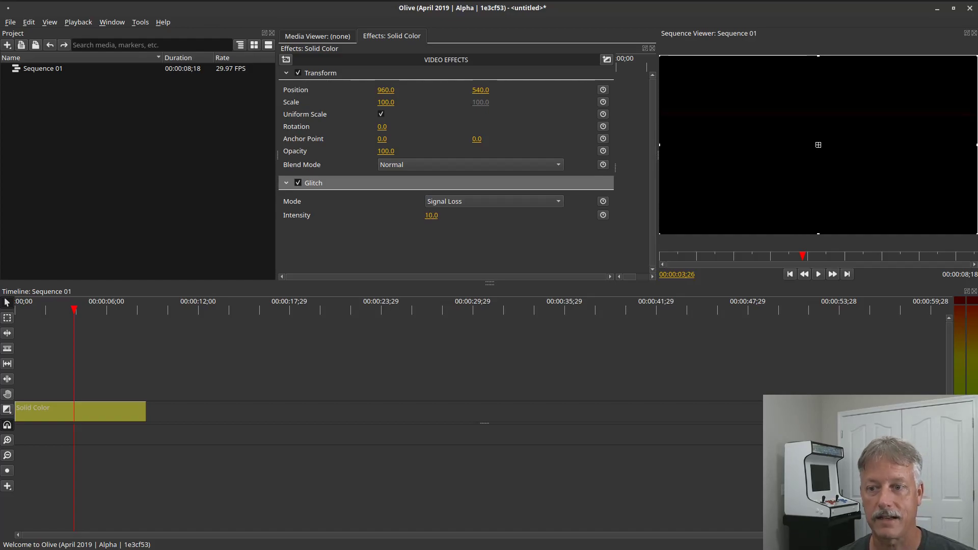
pyautogui.moveTo(431, 215)
pyautogui.mouseDown()
pyautogui.moveTo(417, 215)
pyautogui.moveTo(428, 214)
pyautogui.mouseUp()
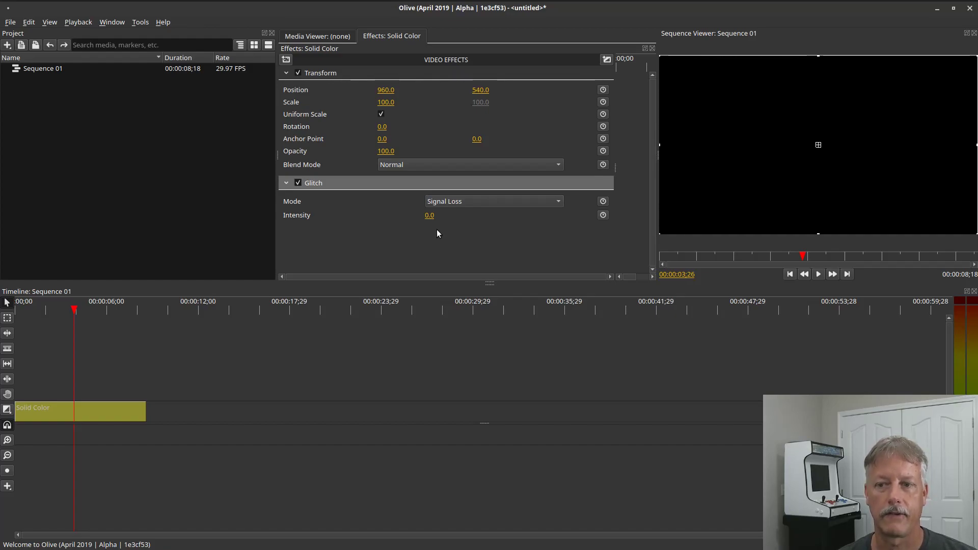
# Step: Check the Glitch Mode list once more, leaving it on Signal Loss
pyautogui.click(466, 203)
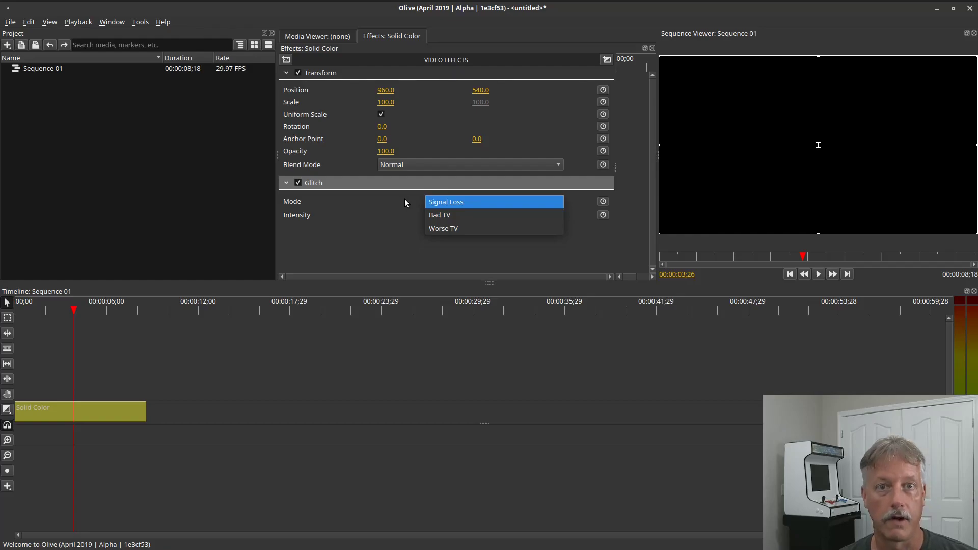
pyautogui.click(376, 222)
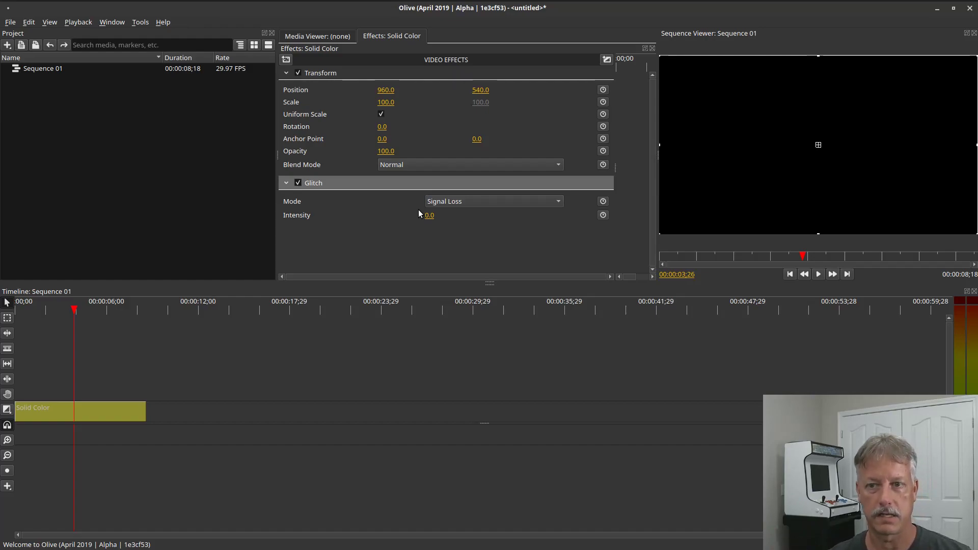
pyautogui.moveTo(252, 6)
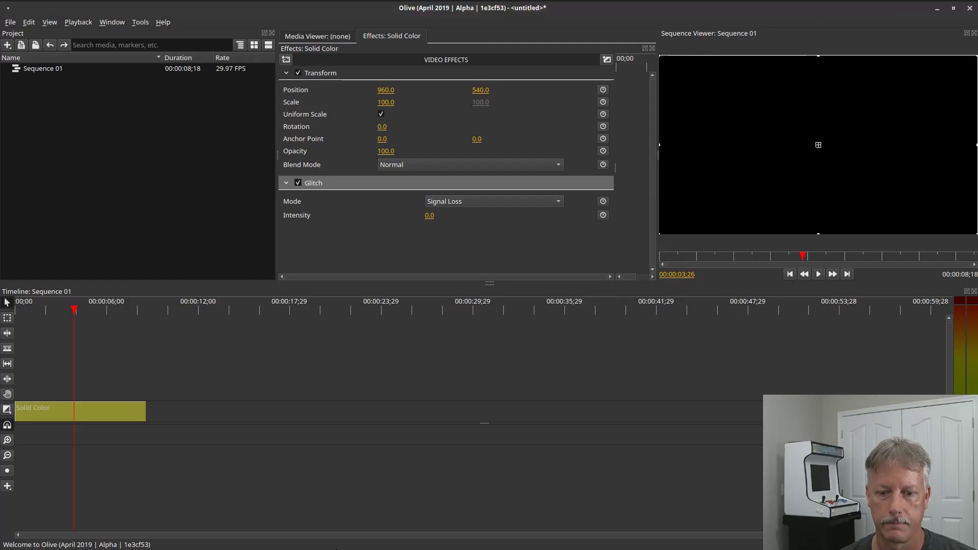
# Step: Open the File Manager with hidden files and folders shown
pyautogui.moveTo(332, 548)
pyautogui.click(235, 532)
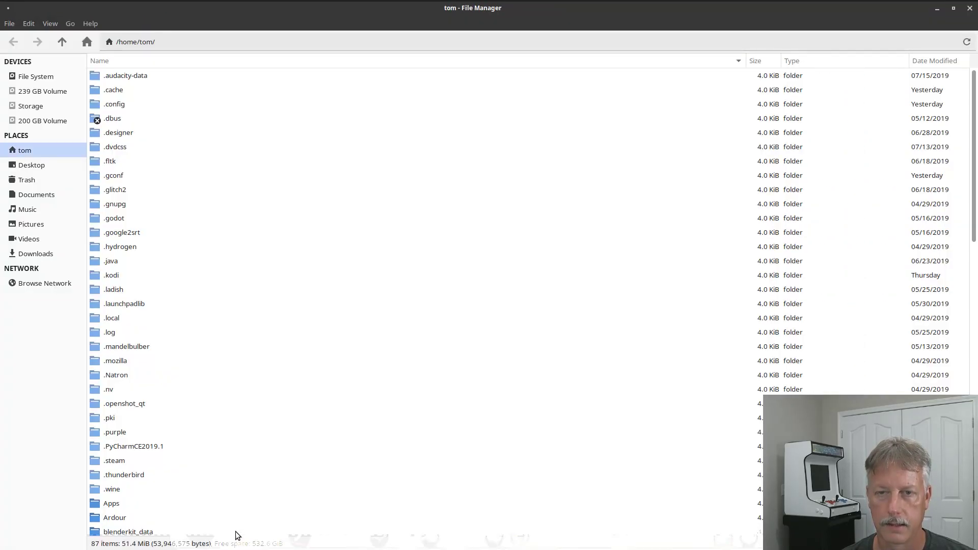
pyautogui.click(52, 22)
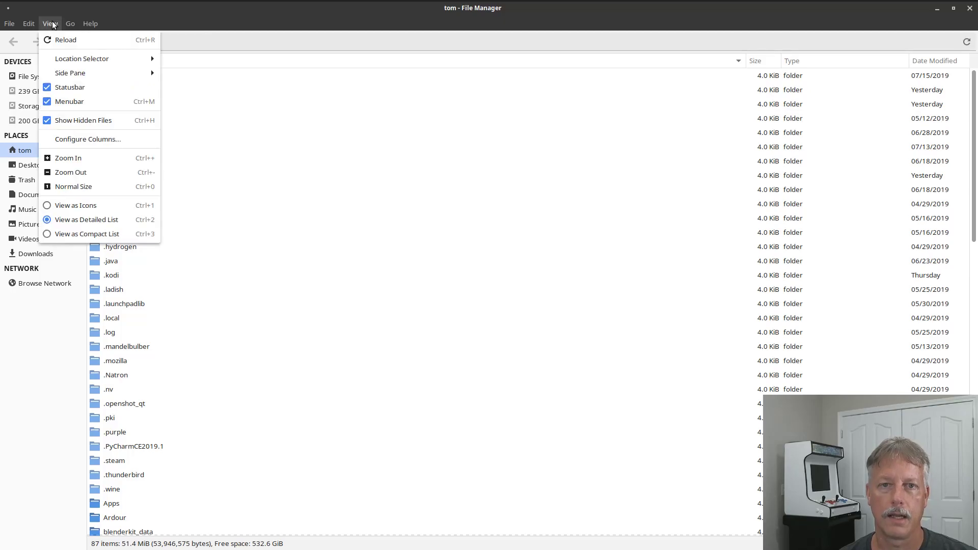
pyautogui.click(48, 120)
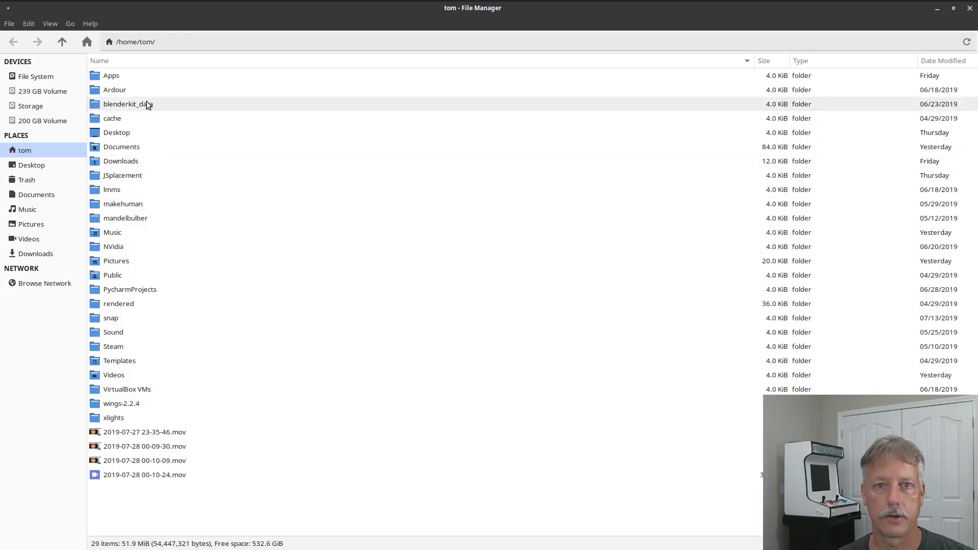
pyautogui.click(50, 24)
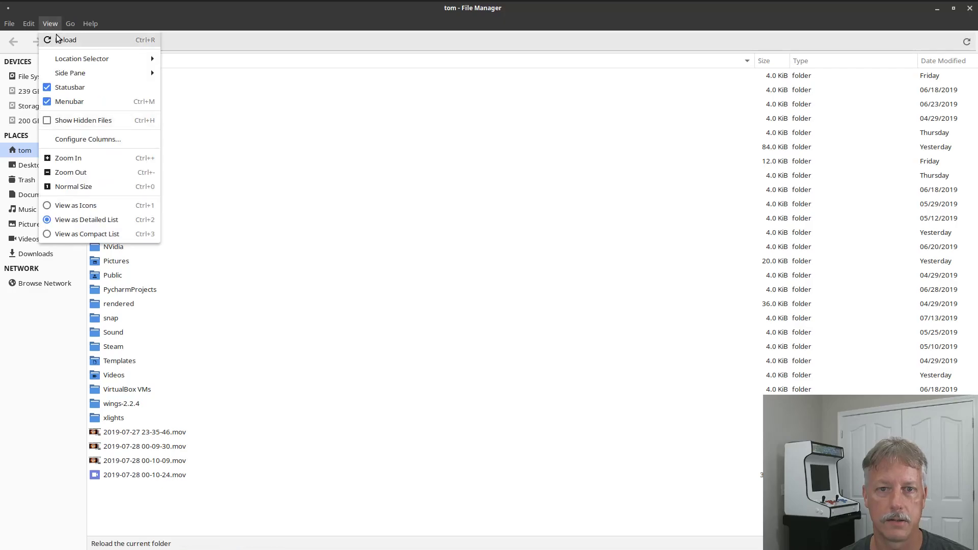
pyautogui.click(50, 121)
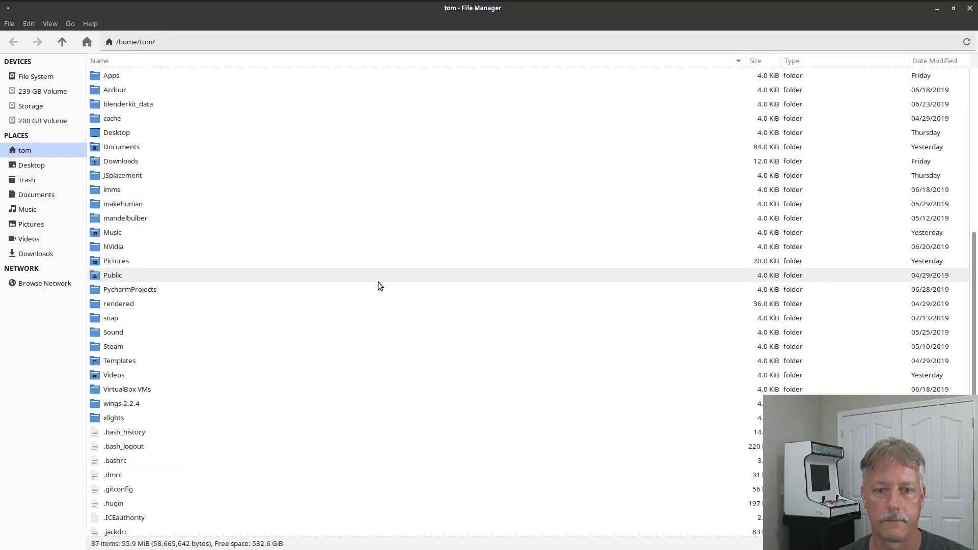
pyautogui.scroll(7, 253, 368)
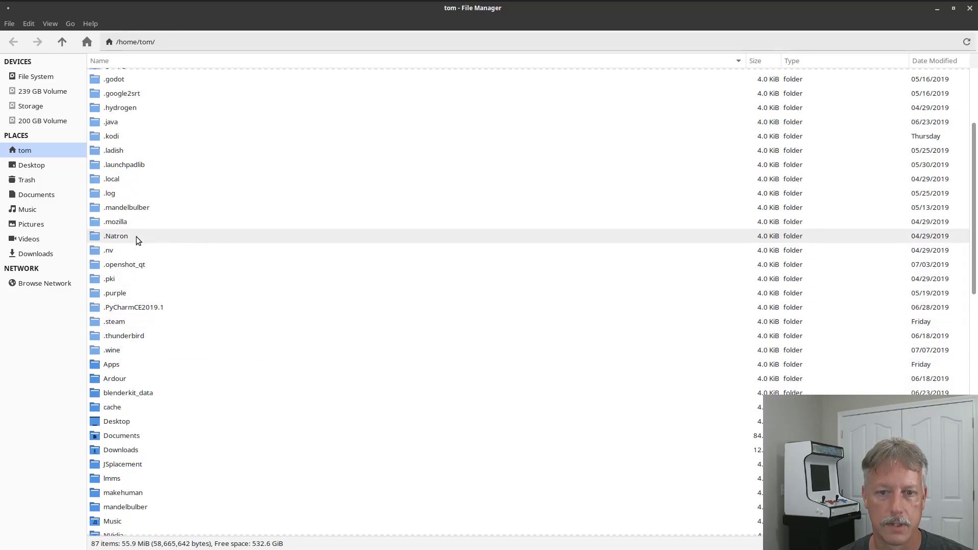
# Step: Browse .local > share > Olive > effects > Olive-Editor-Community-Effects-master > glitch
pyautogui.doubleClick(118, 178)
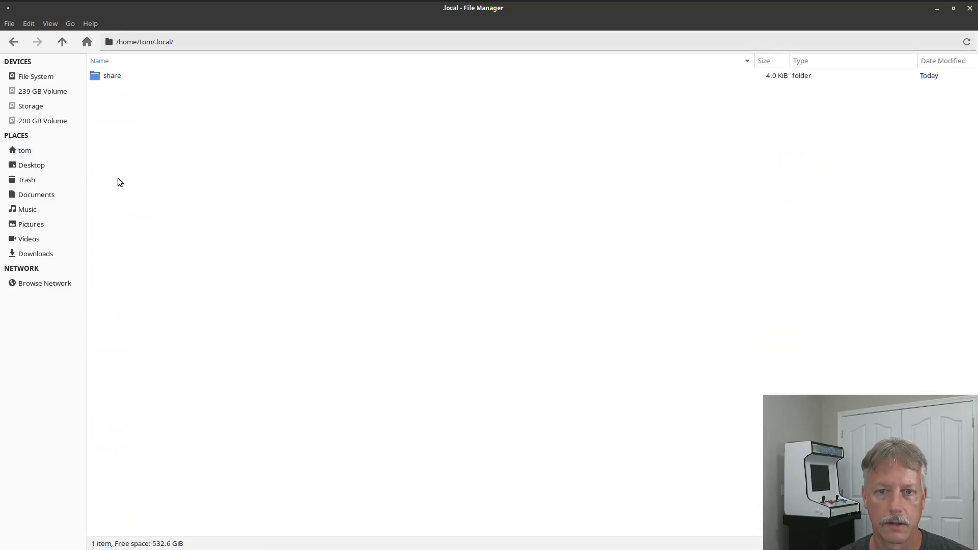
pyautogui.doubleClick(113, 80)
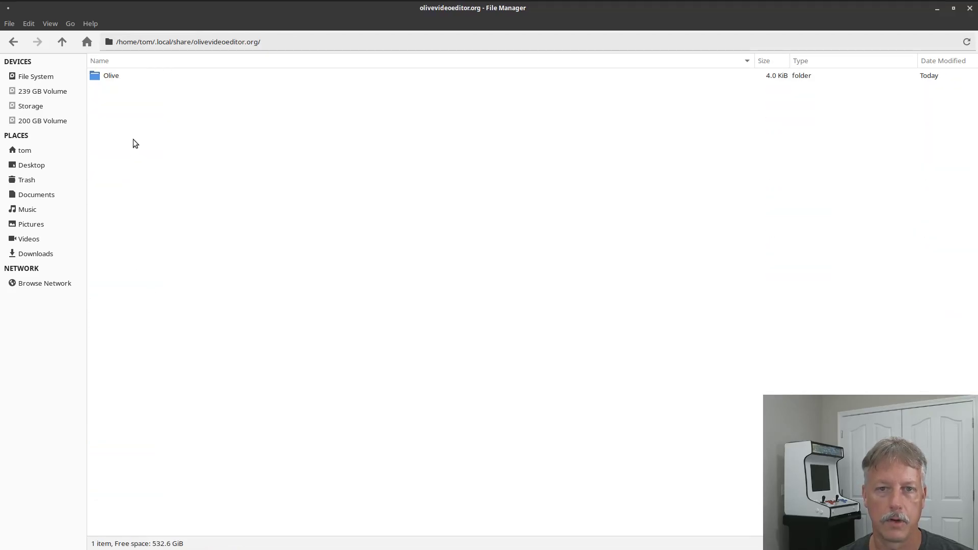
pyautogui.doubleClick(110, 77)
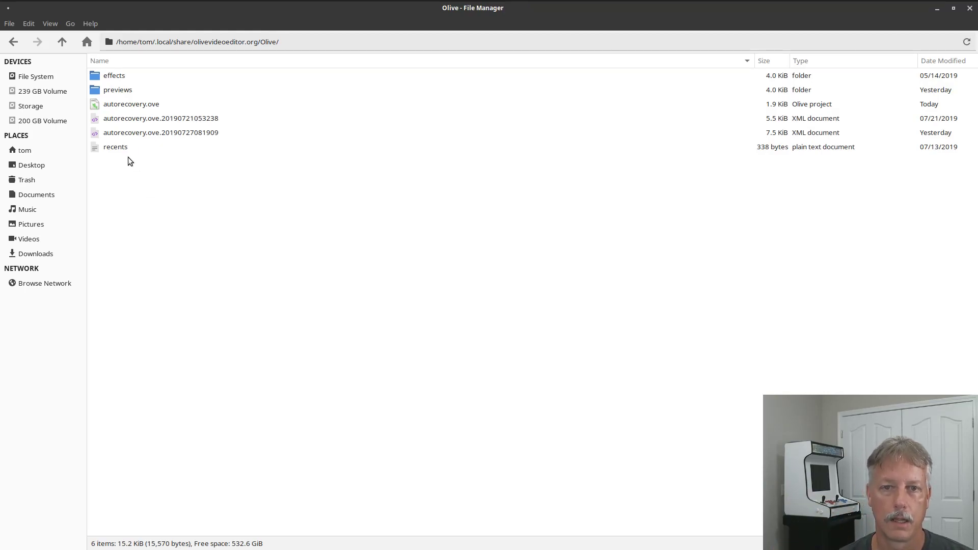
pyautogui.doubleClick(112, 77)
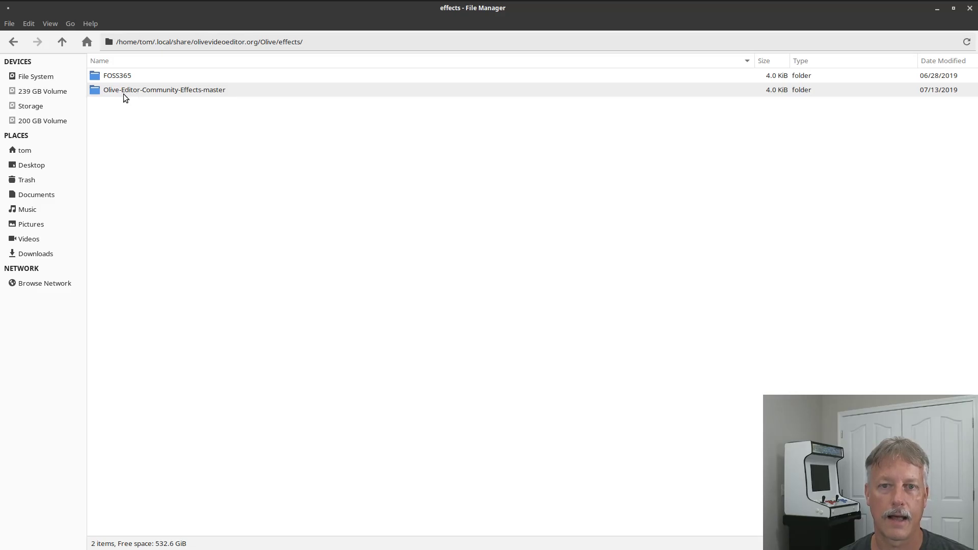
pyautogui.doubleClick(166, 92)
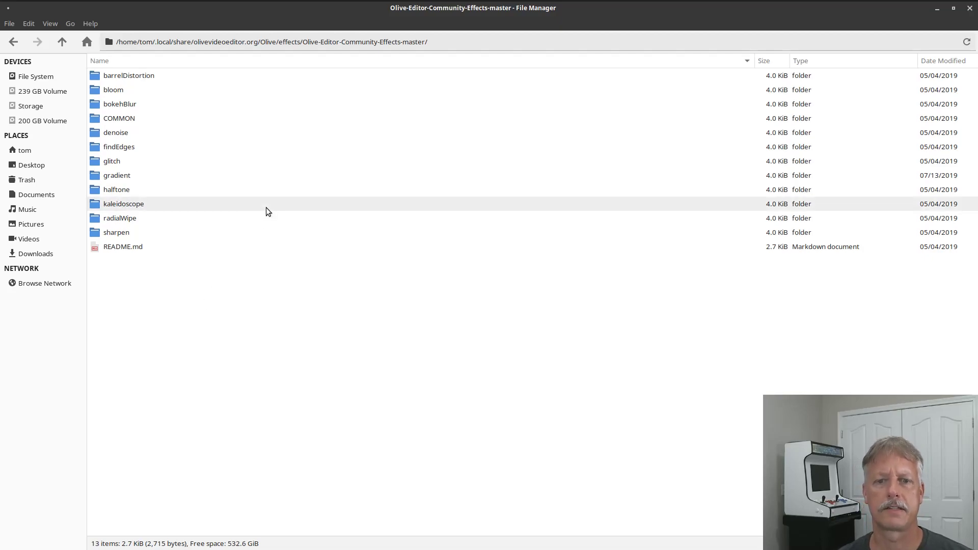
pyautogui.doubleClick(110, 160)
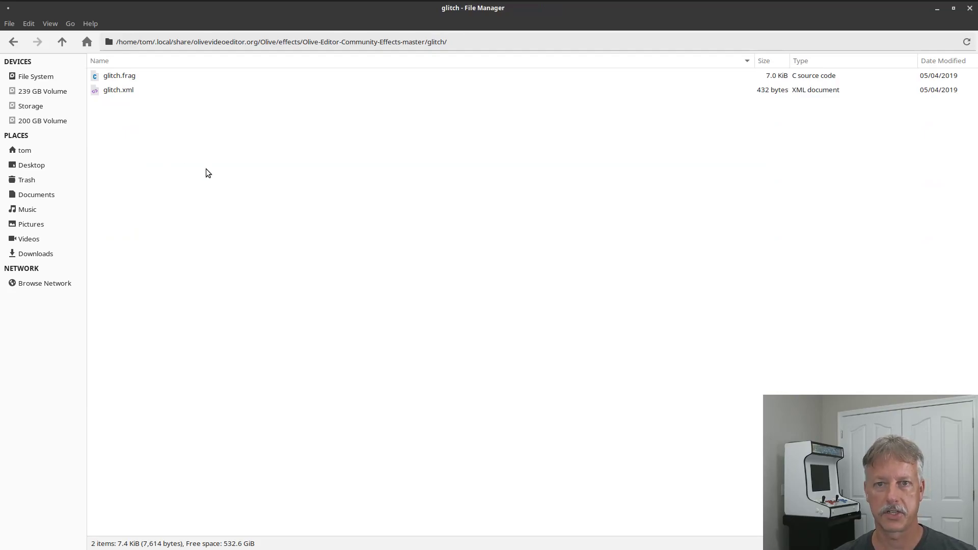
# Step: Open glitch.xml in Mousepad and move the editor so the file list stays visible
pyautogui.rightClick(124, 90)
pyautogui.moveTo(160, 125)
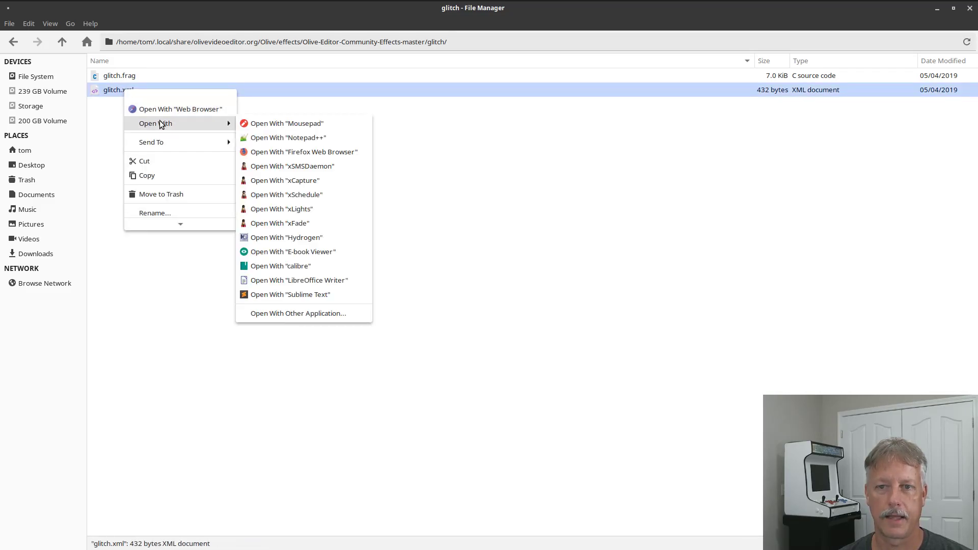
pyautogui.click(274, 124)
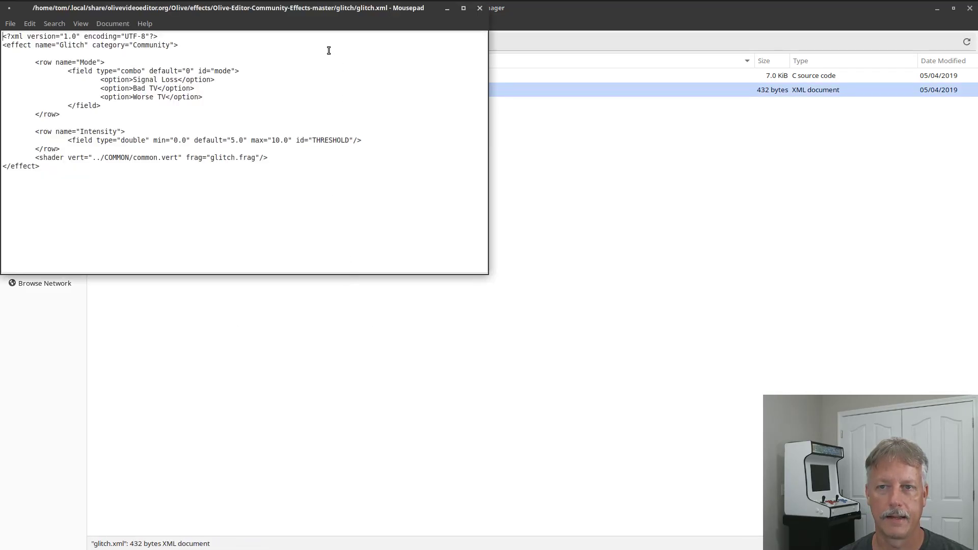
pyautogui.moveTo(308, 21); pyautogui.dragTo(434, 129)
# Step: Highlight the XML declaration, the effect name Glitch and its Community category, then return to Olive
pyautogui.moveTo(305, 152); pyautogui.dragTo(122, 141)
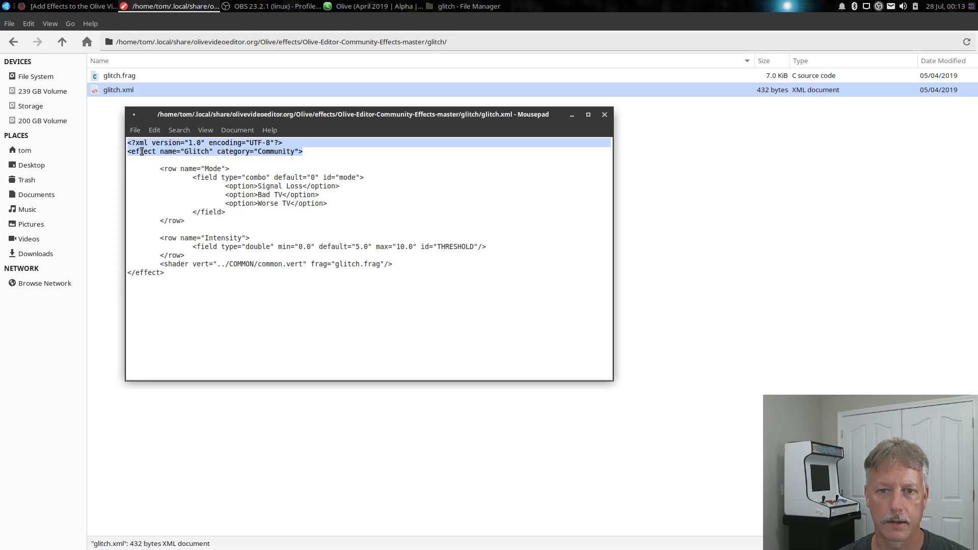
pyautogui.click(142, 151)
pyautogui.moveTo(135, 144); pyautogui.dragTo(210, 149)
pyautogui.click(186, 153)
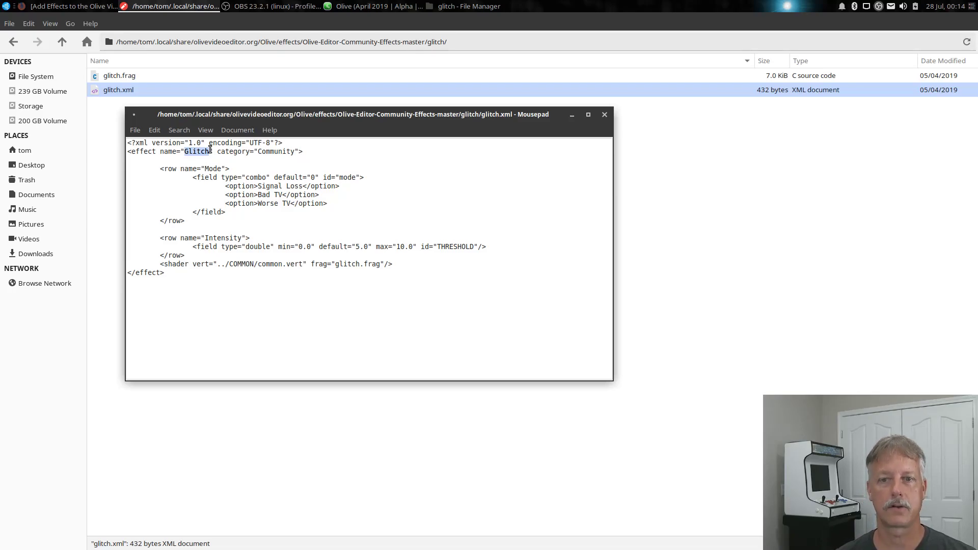
pyautogui.click(261, 152)
pyautogui.moveTo(261, 152); pyautogui.dragTo(293, 152)
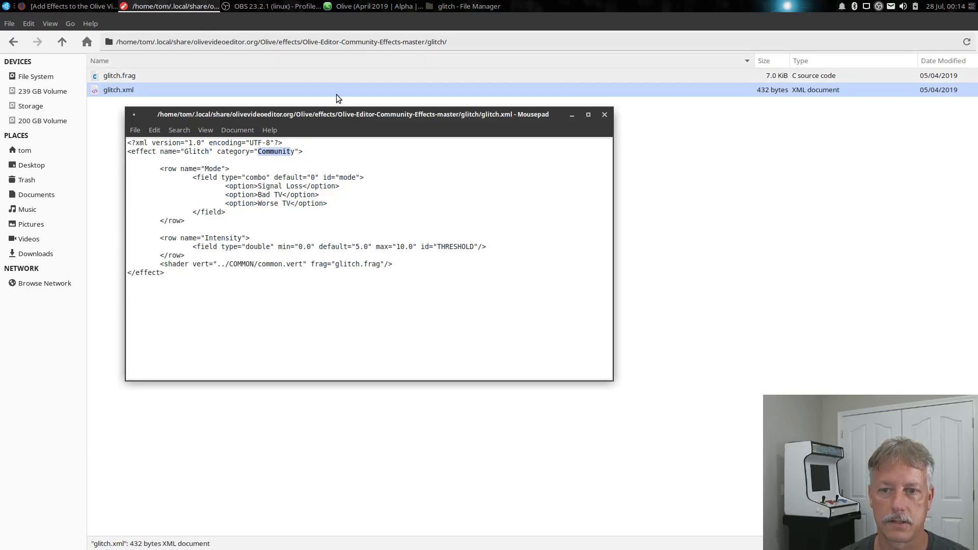
pyautogui.moveTo(348, 115); pyautogui.dragTo(596, 207)
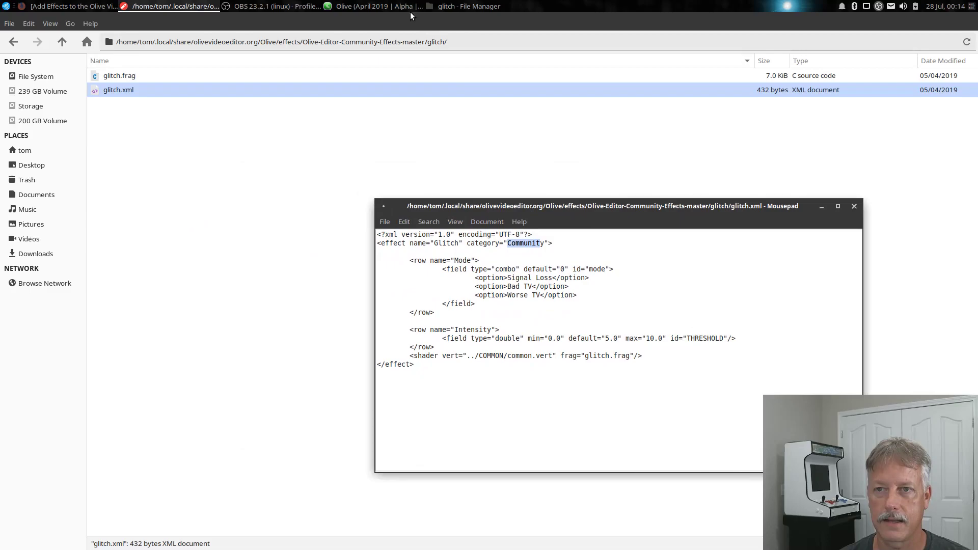
pyautogui.click(375, 4)
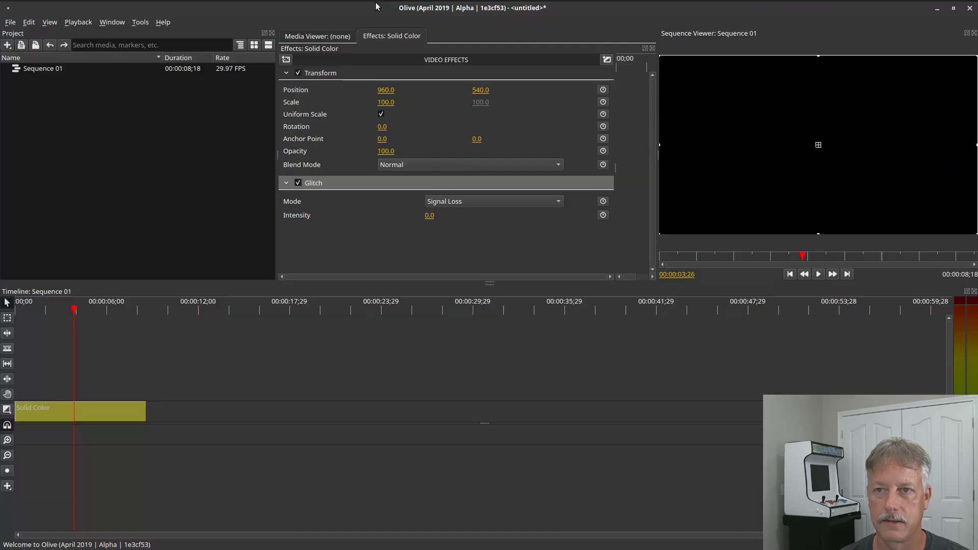
# Step: Close Olive's effects menu and position glitch.xml below the clip's Glitch Mode and Intensity rows
pyautogui.click(286, 60)
pyautogui.moveTo(317, 93)
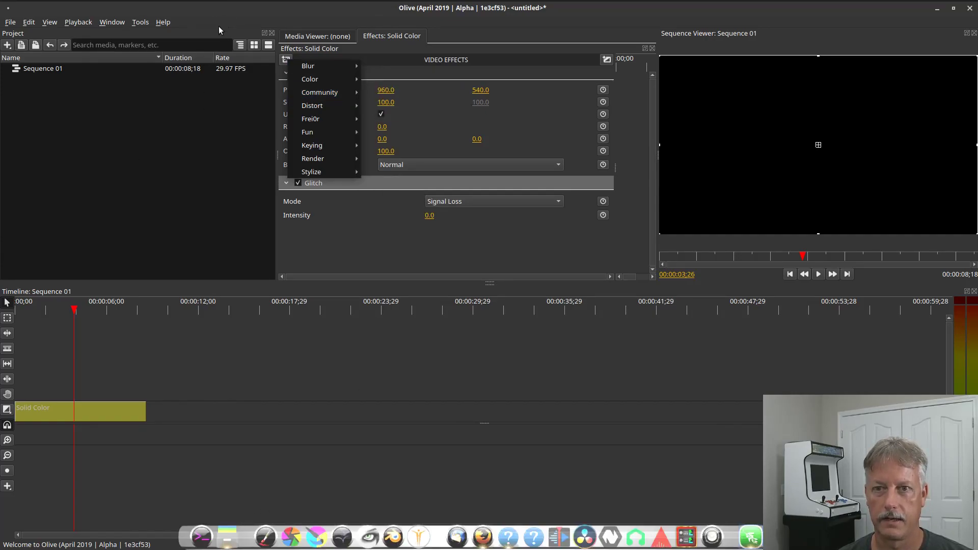
pyautogui.click(172, 182)
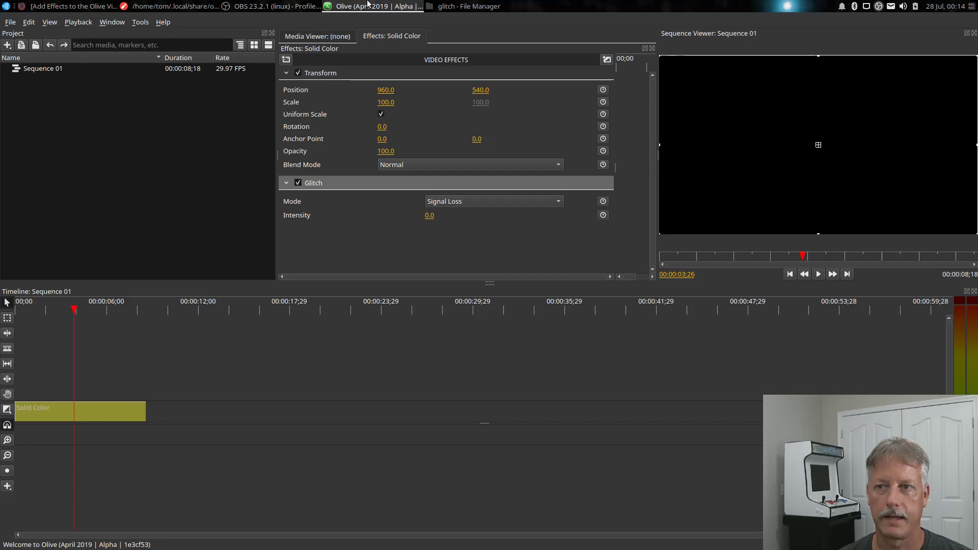
pyautogui.click(196, 6)
pyautogui.moveTo(572, 211); pyautogui.dragTo(587, 259)
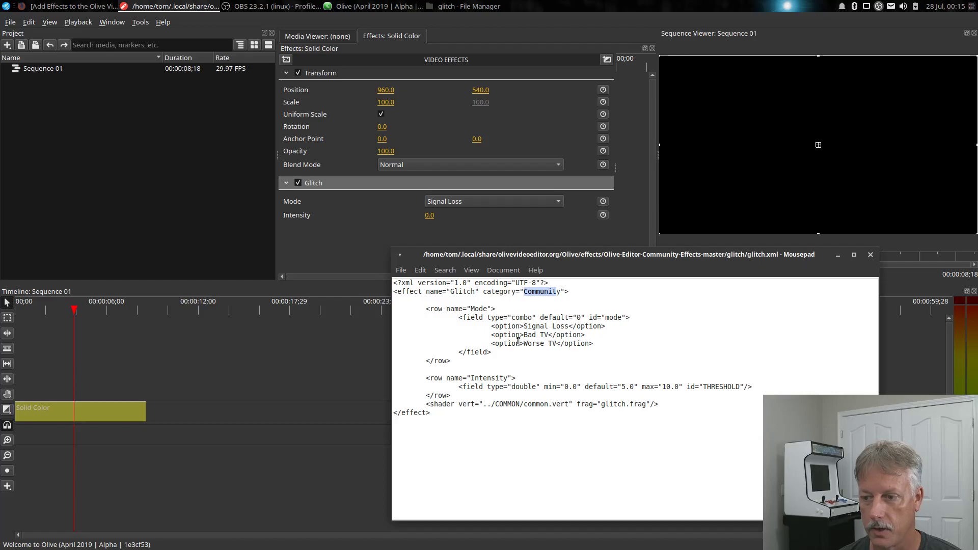
# Step: Duplicate the Worse TV option line, rename the copy Better TV, and save glitch.xml
pyautogui.click(595, 344)
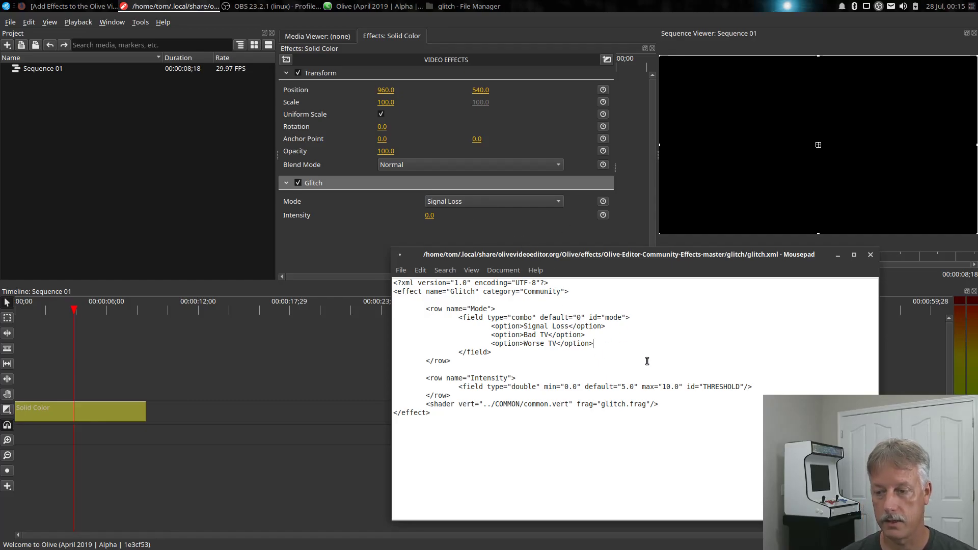
pyautogui.press('Return')
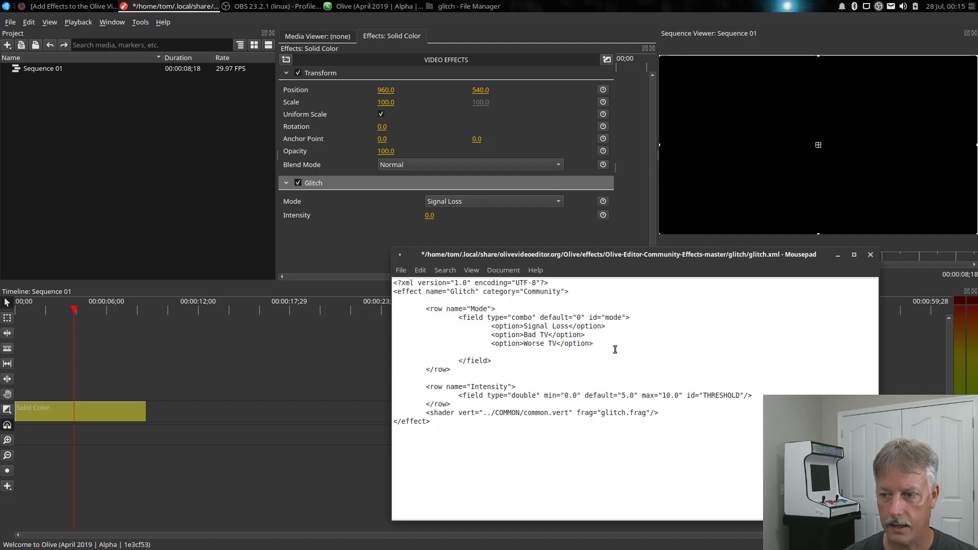
pyautogui.moveTo(593, 344); pyautogui.dragTo(498, 348)
pyautogui.rightClick(498, 348)
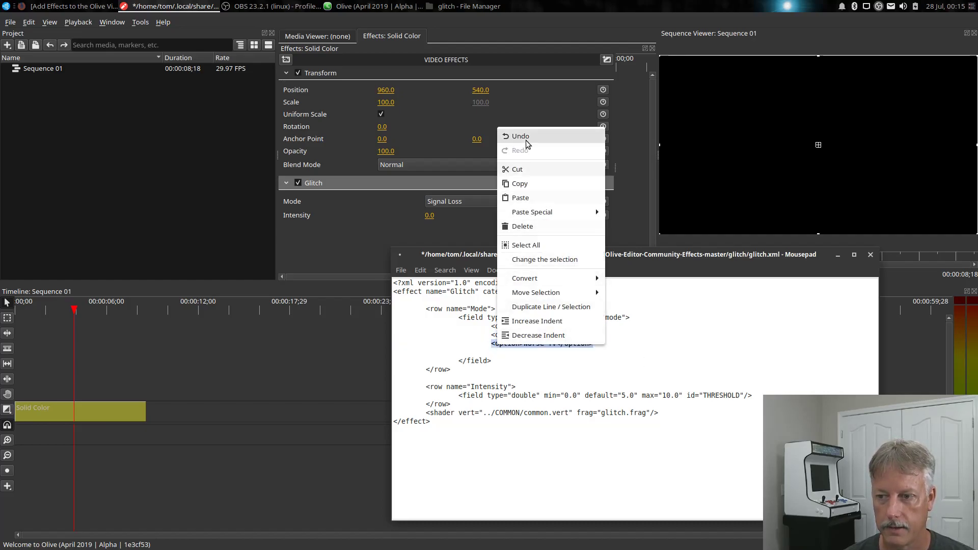
pyautogui.click(520, 190)
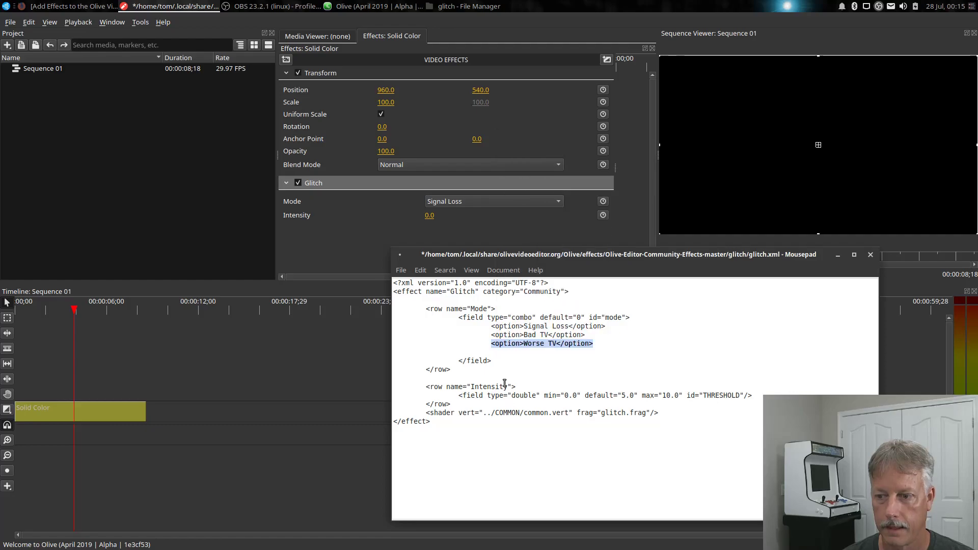
pyautogui.rightClick(492, 350)
pyautogui.click(515, 203)
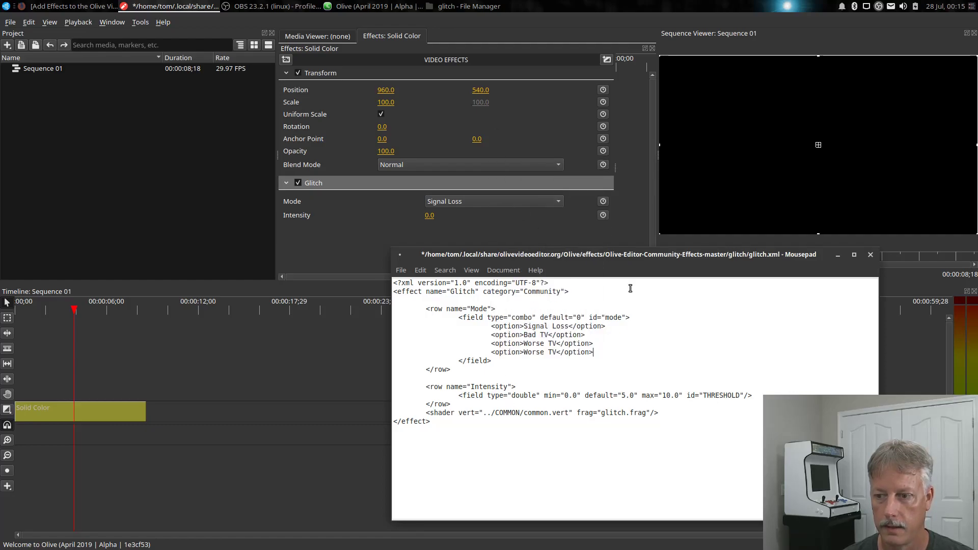
pyautogui.click(526, 354)
pyautogui.write('Better')
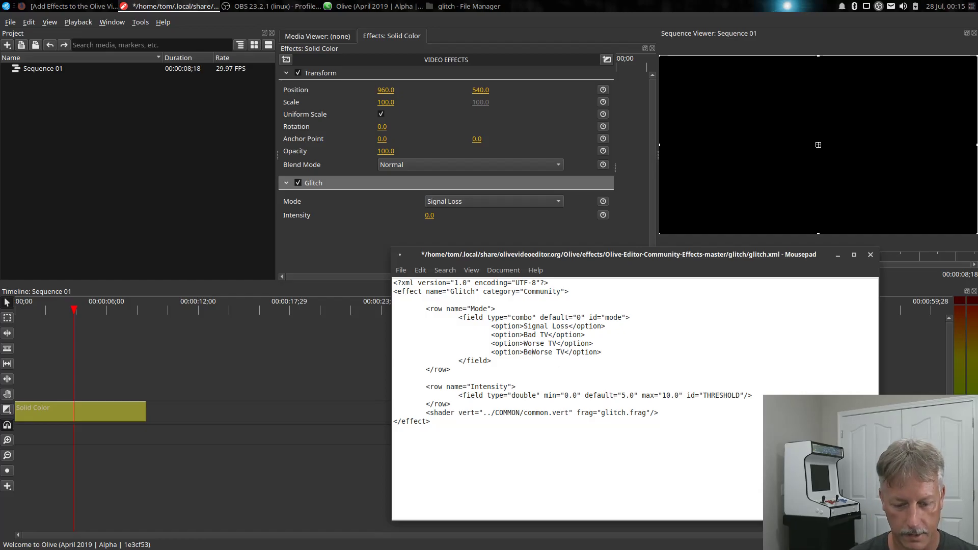
pyautogui.press('Delete')
pyautogui.press('Delete')
pyautogui.press('Delete')
pyautogui.press('Delete')
pyautogui.press('Delete')
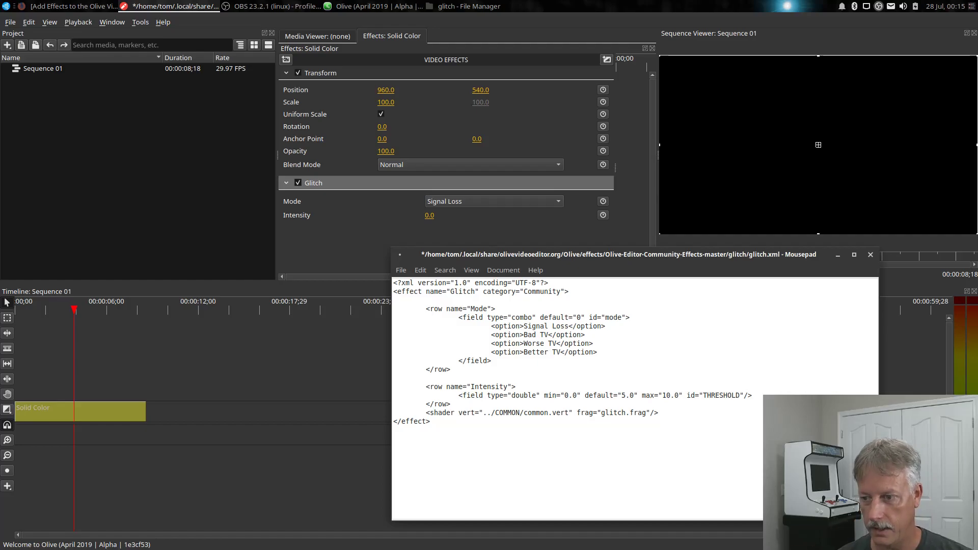
pyautogui.click(402, 270)
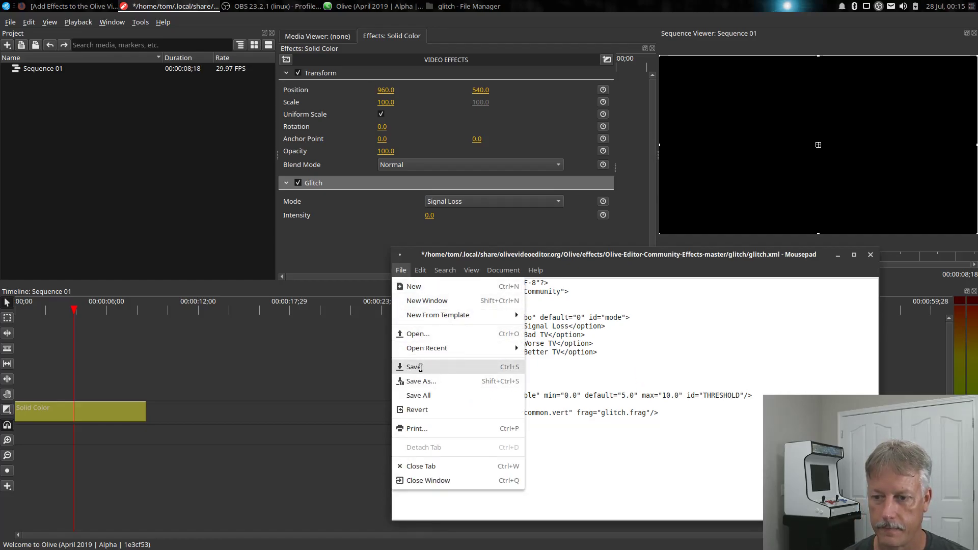
pyautogui.click(414, 367)
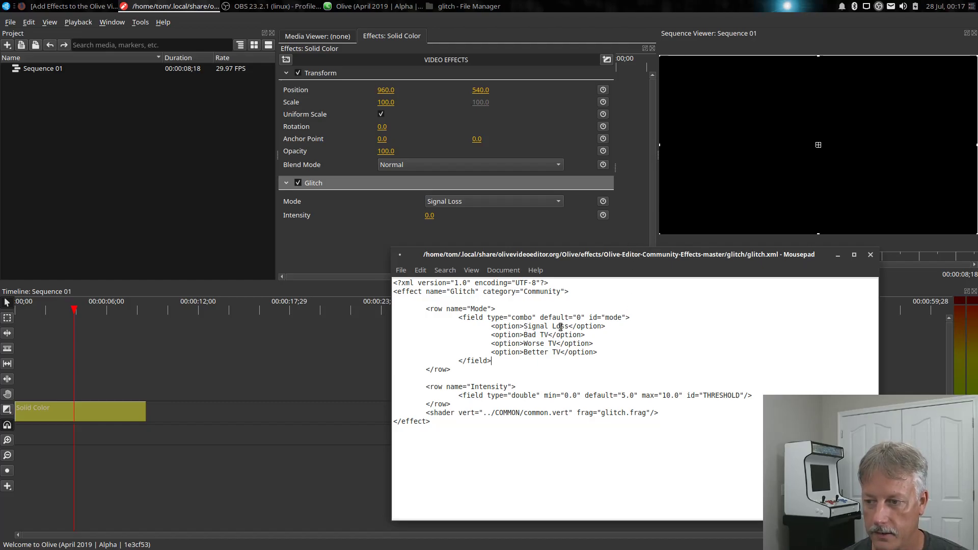
# Step: Save glitch.xml with its Better TV option via File > Save, then switch back to Olive
pyautogui.click(401, 272)
pyautogui.click(697, 361)
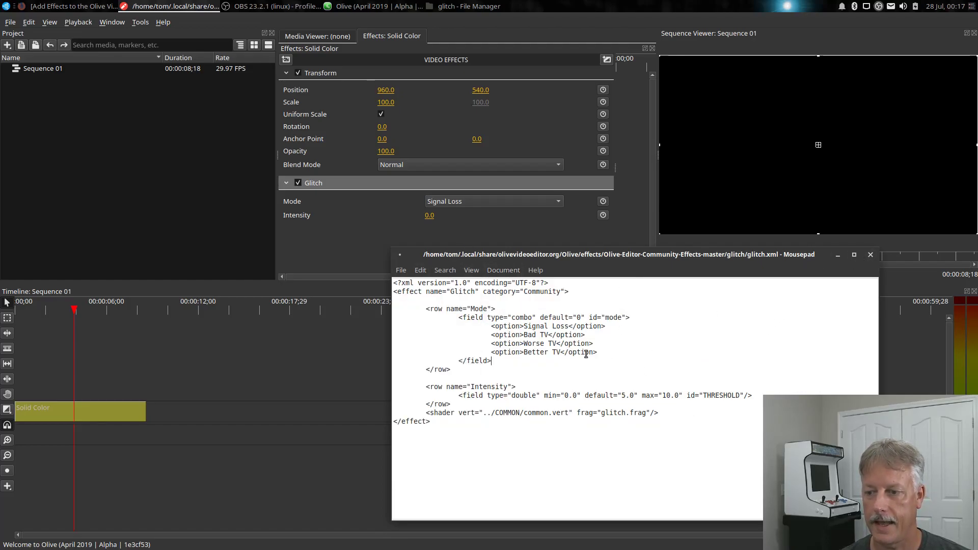
pyautogui.click(407, 271)
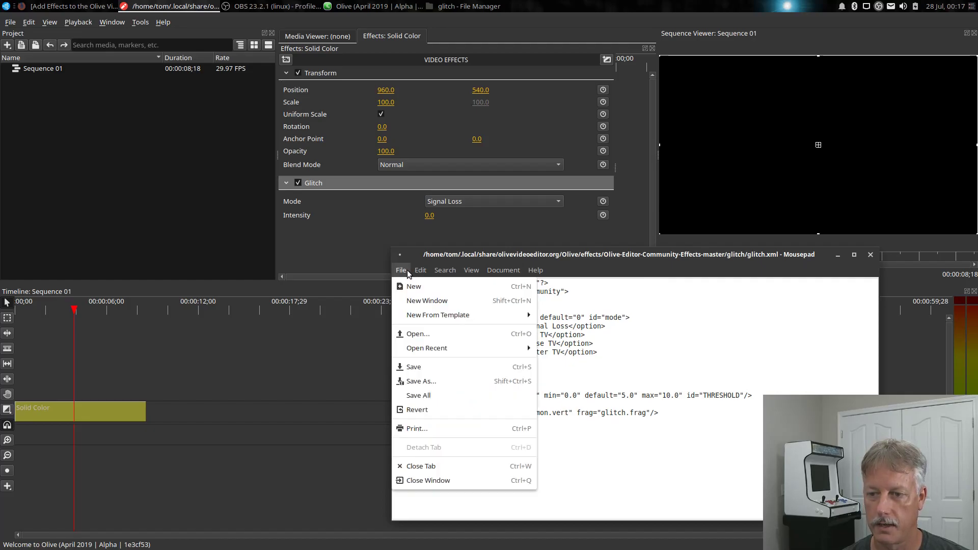
pyautogui.click(413, 367)
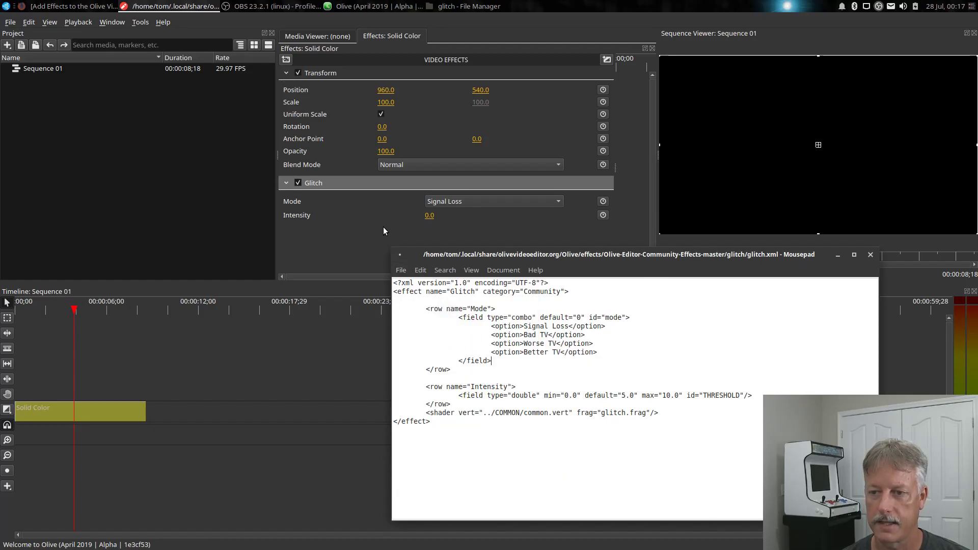
pyautogui.click(320, 244)
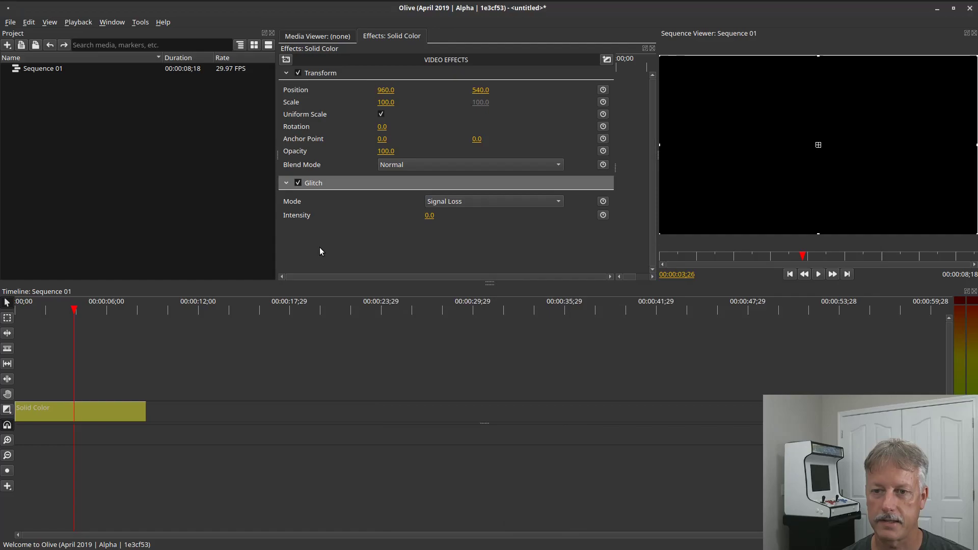
# Step: Delete the old Glitch effect, re-add Community > Glitch, and set its Mode to Better TV
pyautogui.rightClick(341, 182)
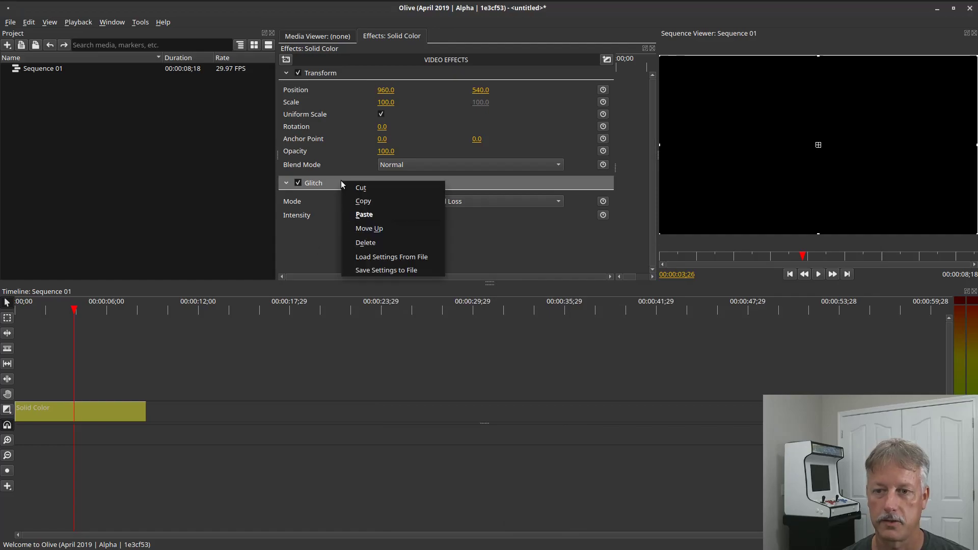
pyautogui.click(372, 245)
pyautogui.click(285, 60)
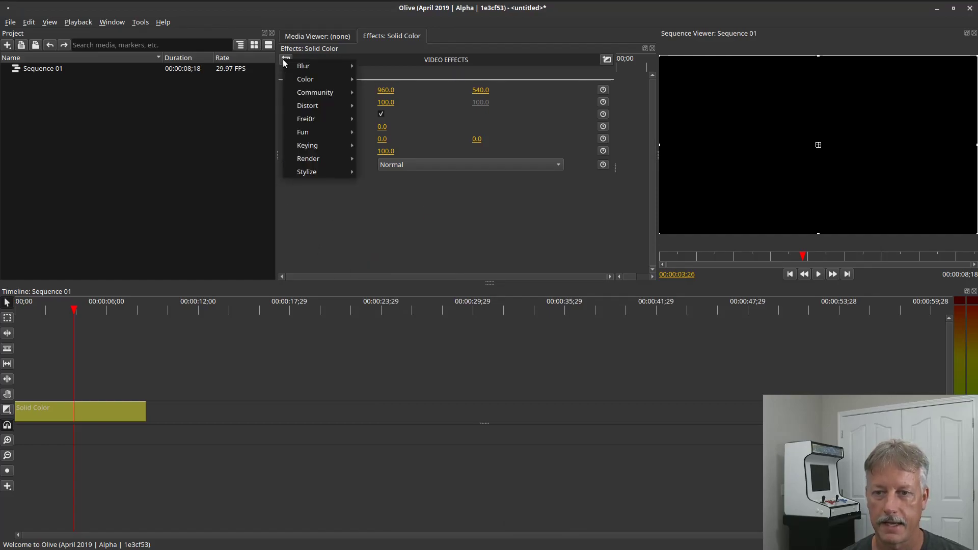
pyautogui.moveTo(336, 125)
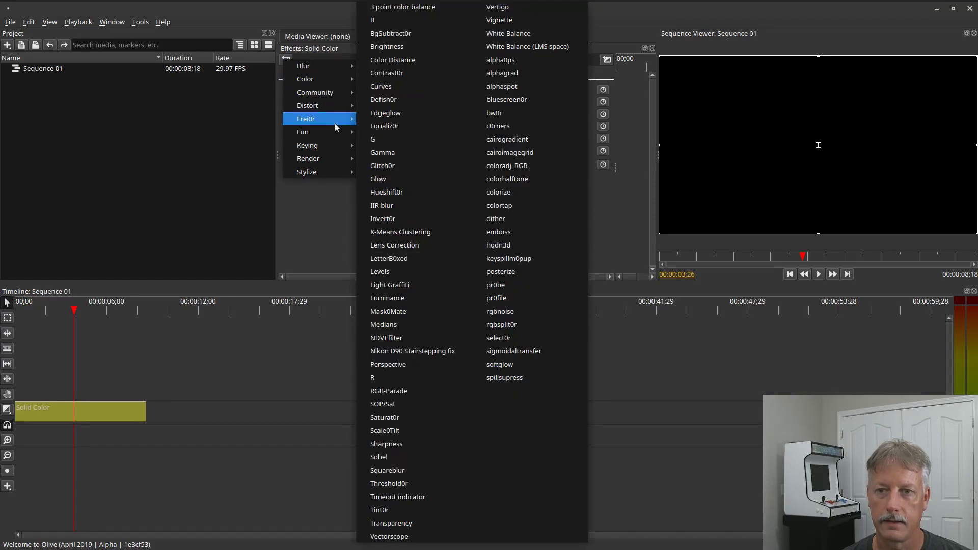
pyautogui.moveTo(326, 93)
pyautogui.click(402, 164)
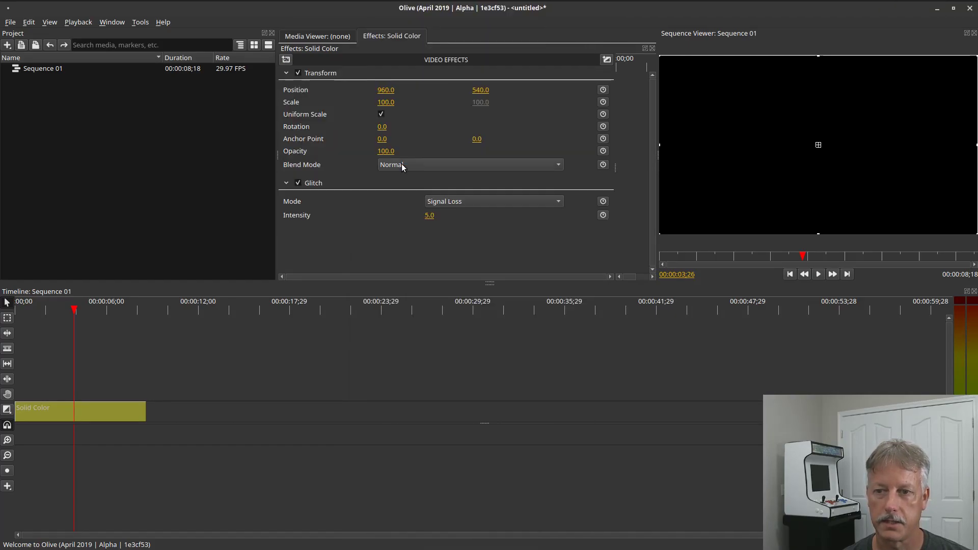
pyautogui.click(468, 203)
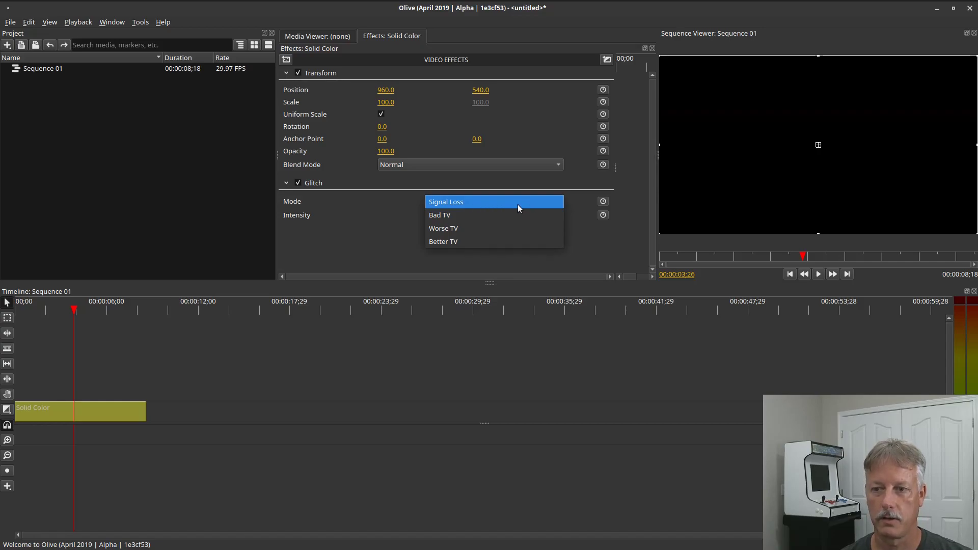
pyautogui.click(508, 242)
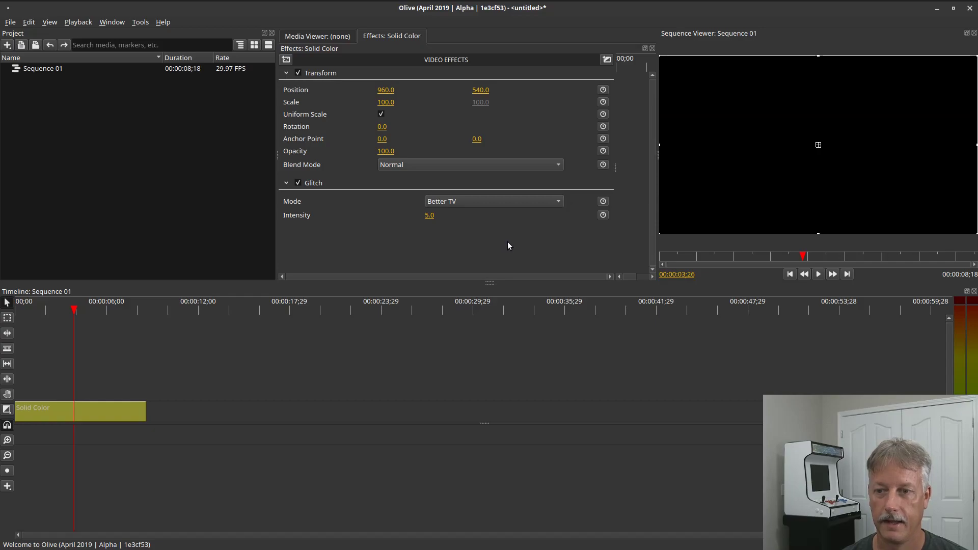